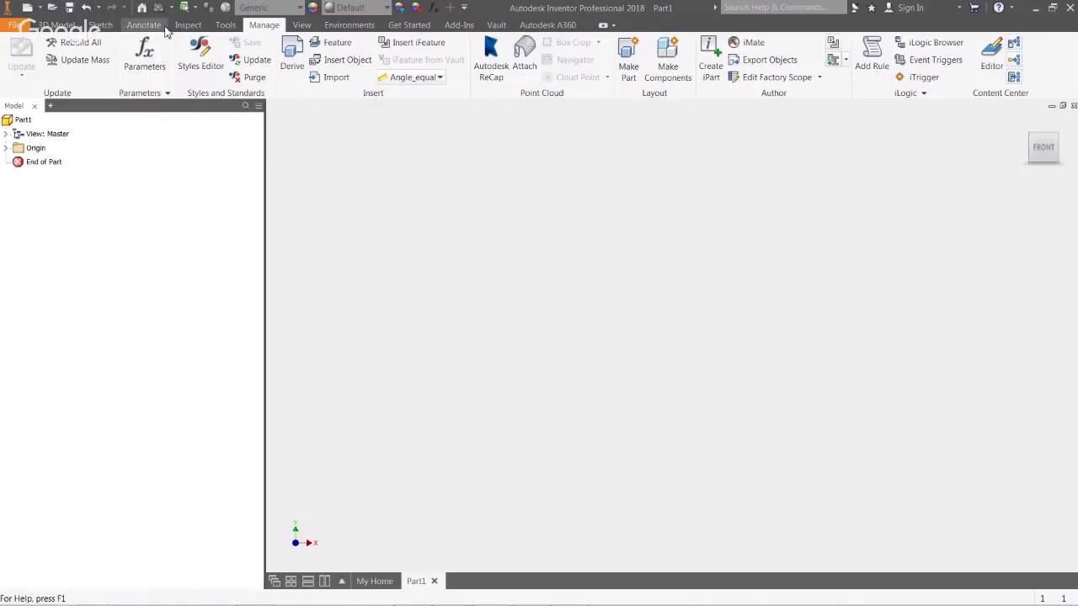
- Start a 2D sketch on the front plane and draw a closed, inverted L-shaped profile about 0.83 in wide
left_click(57, 25)
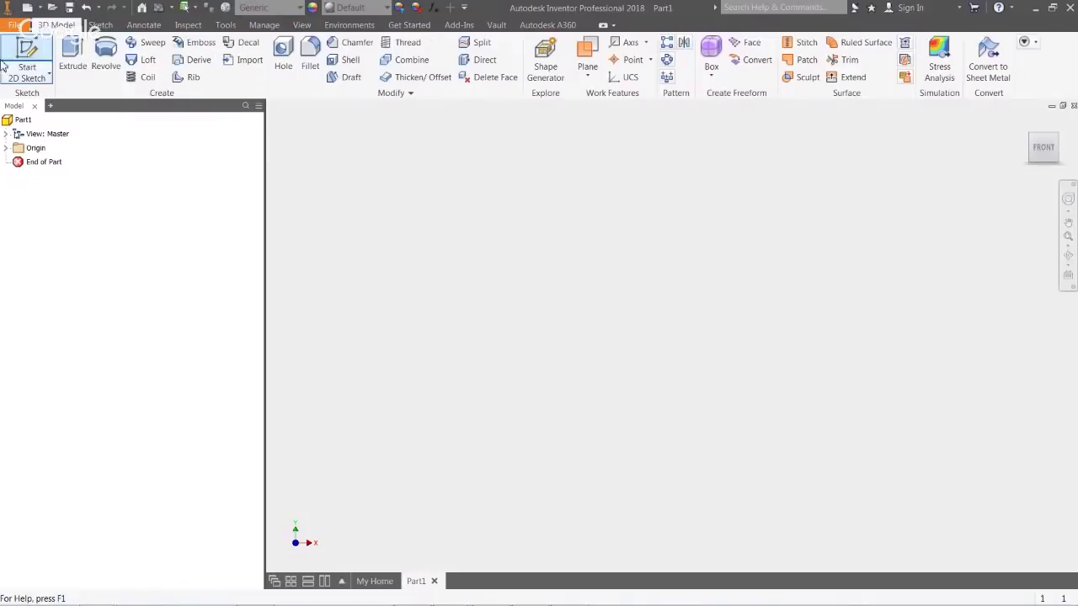
left_click(28, 57)
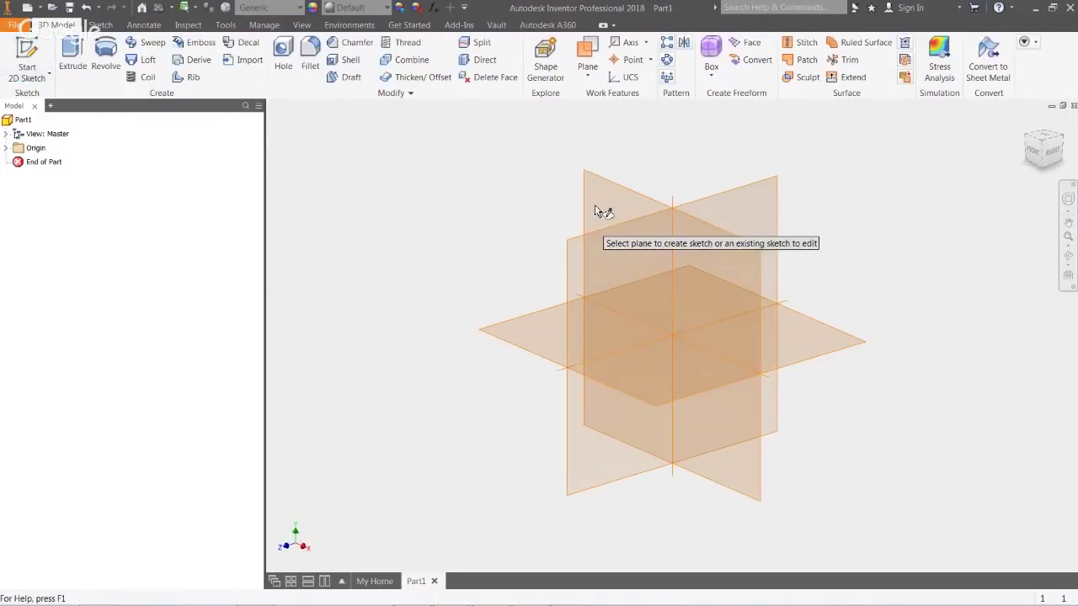
left_click(602, 195)
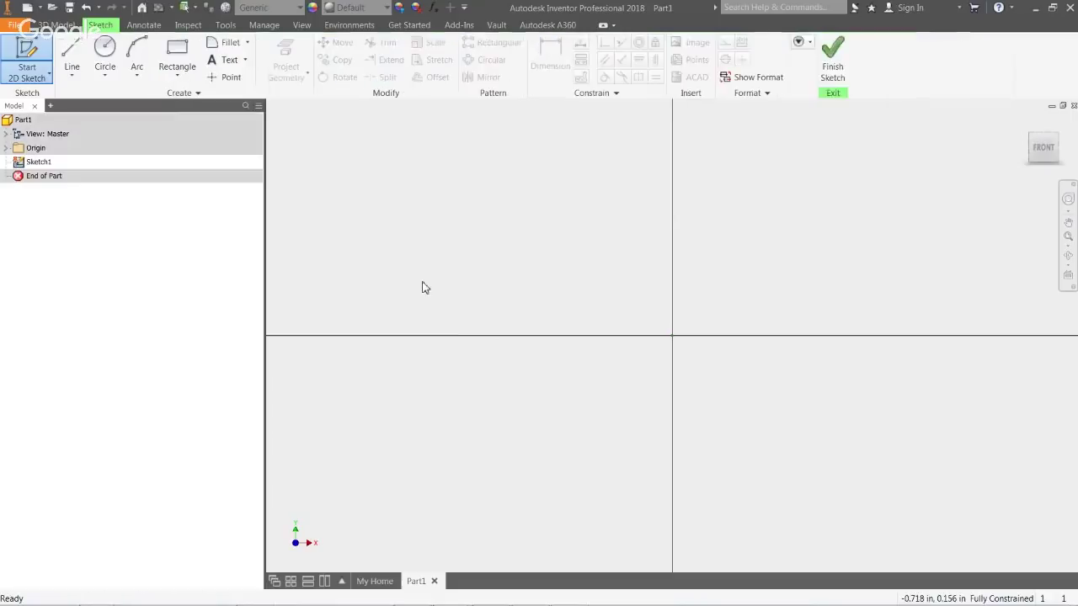
left_click(72, 59)
left_click(503, 528)
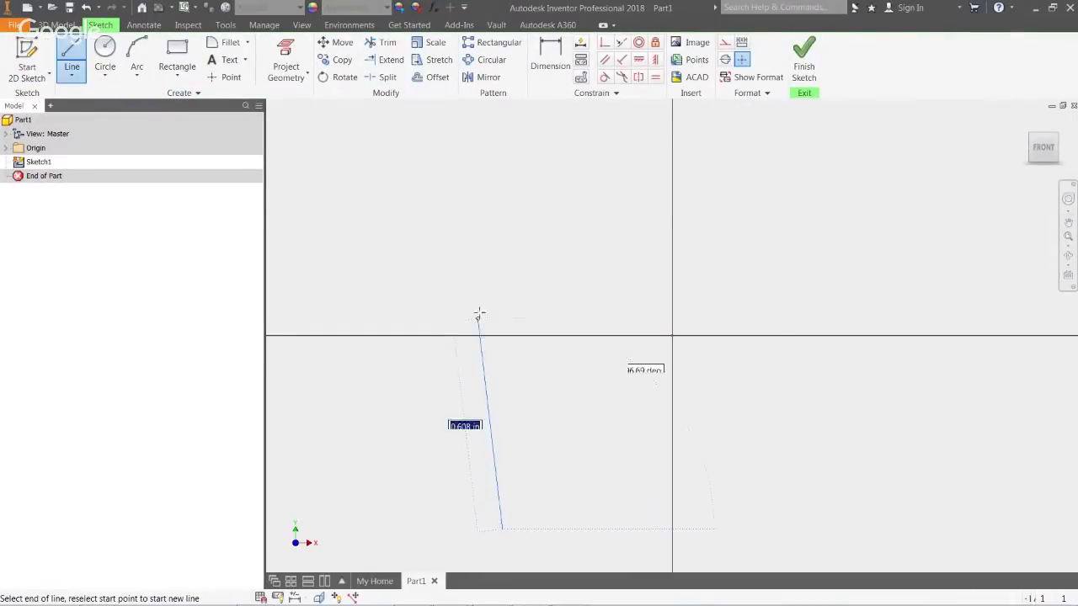
left_click(503, 249)
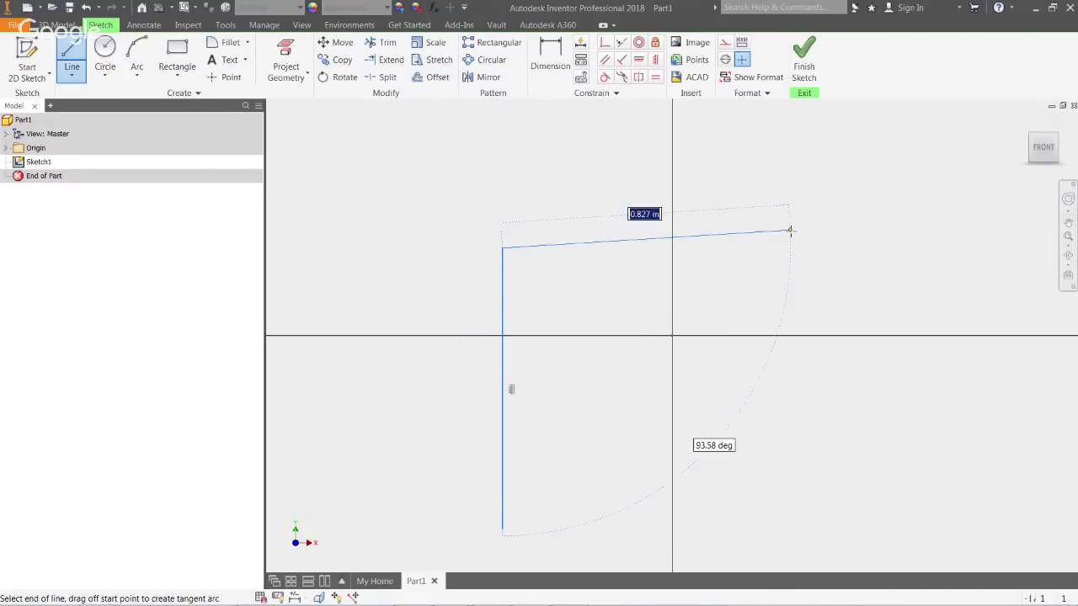
left_click(792, 249)
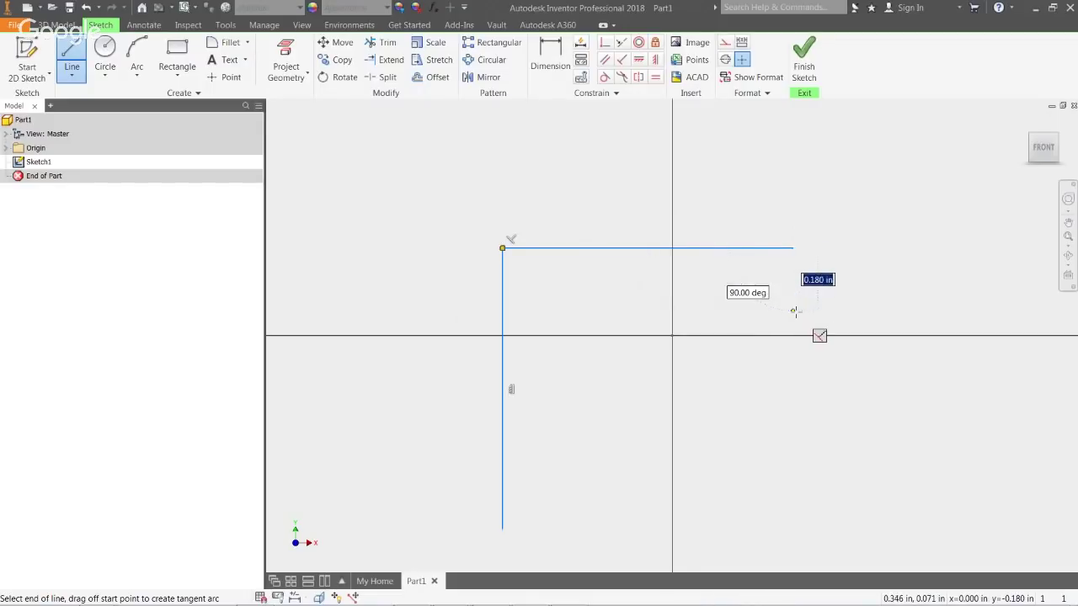
left_click(792, 311)
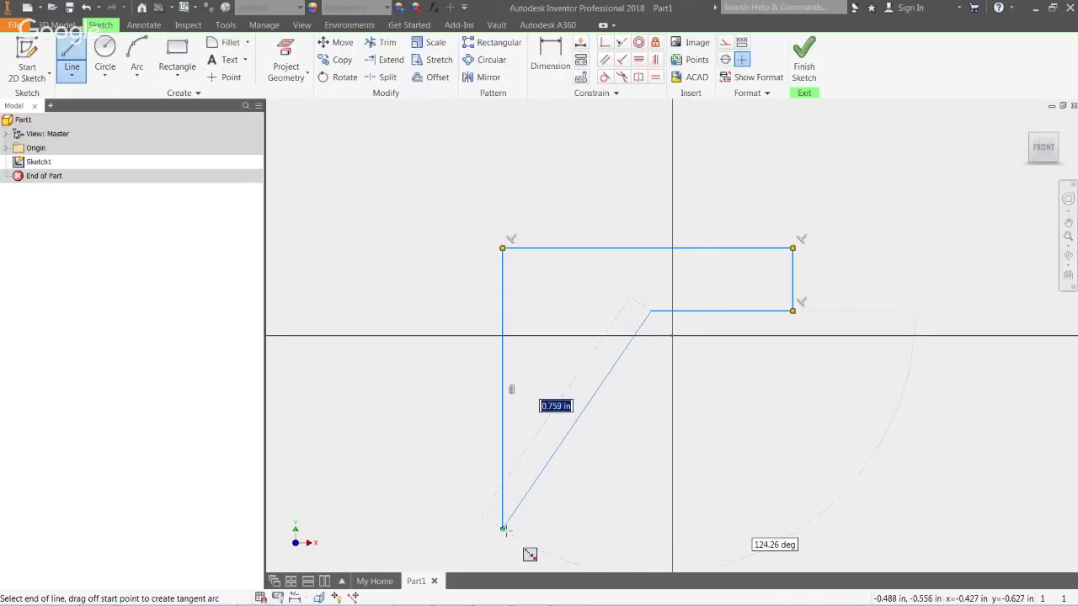
left_click(651, 529)
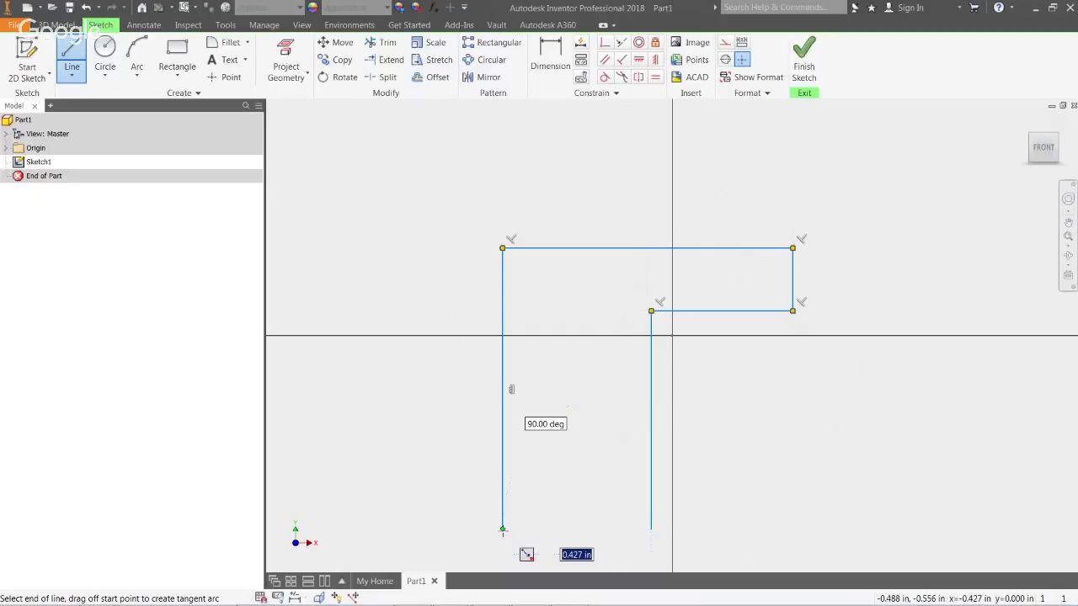
left_click(502, 530)
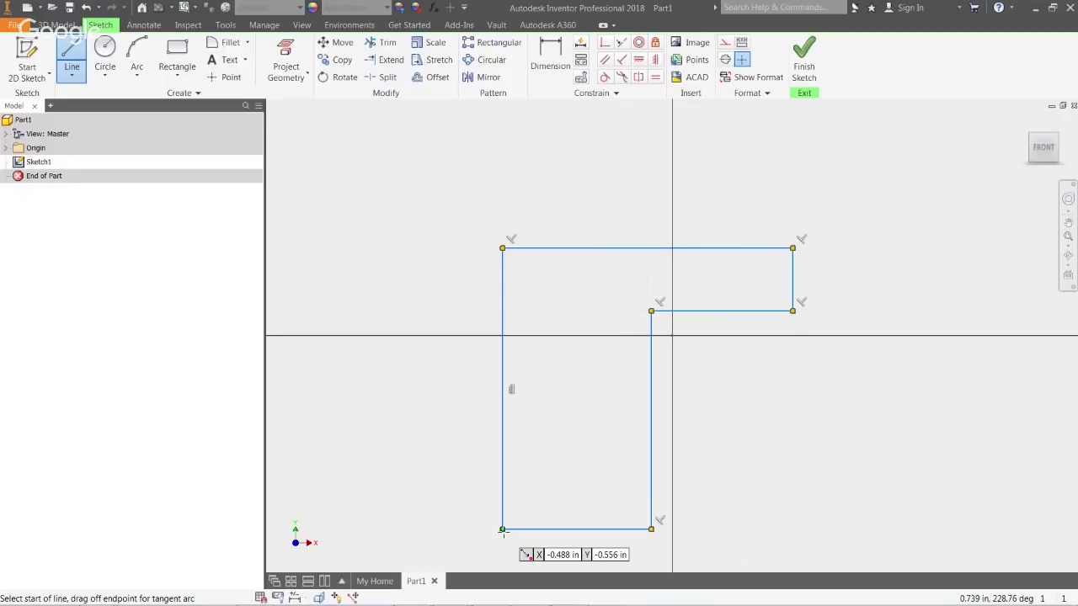
- Dimension the profile's top edge to 1.5 in and its short right edge to 0.75 in
key("d")
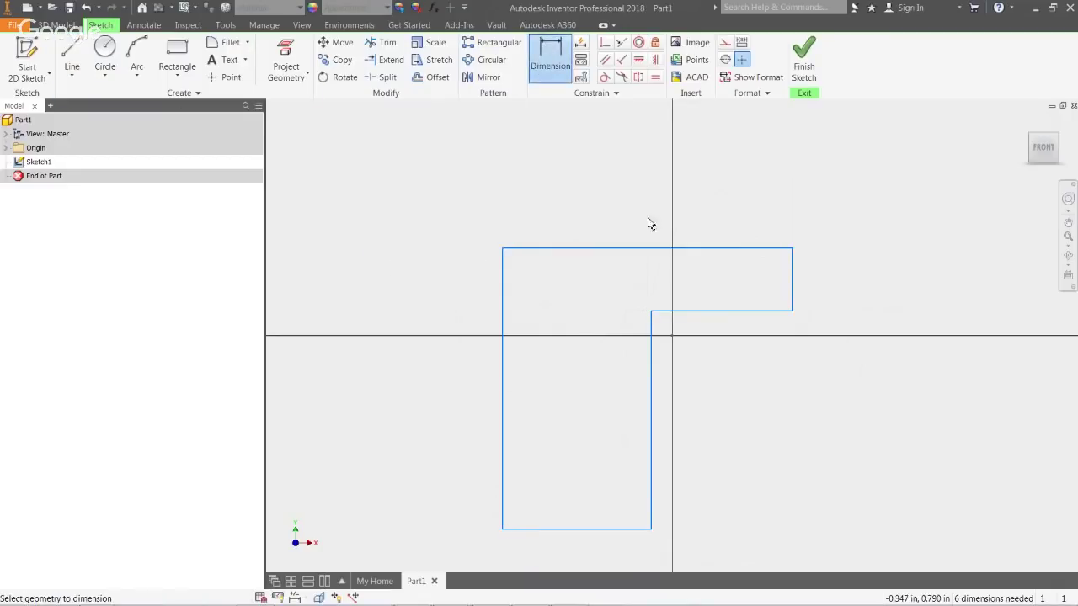
left_click(649, 250)
left_click(640, 205)
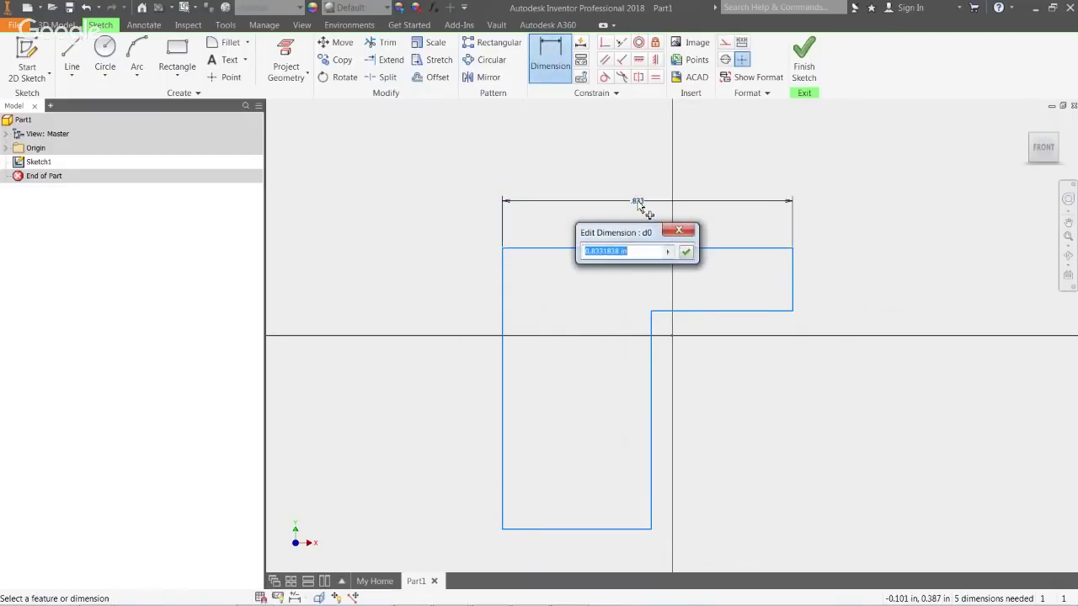
type("1.5")
key("Return")
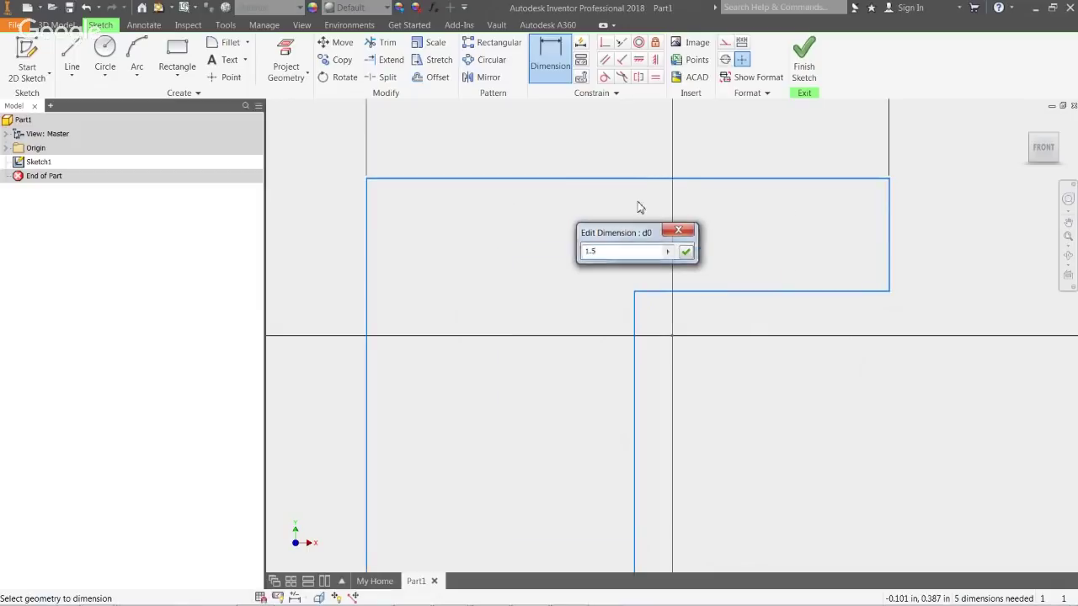
left_click(890, 250)
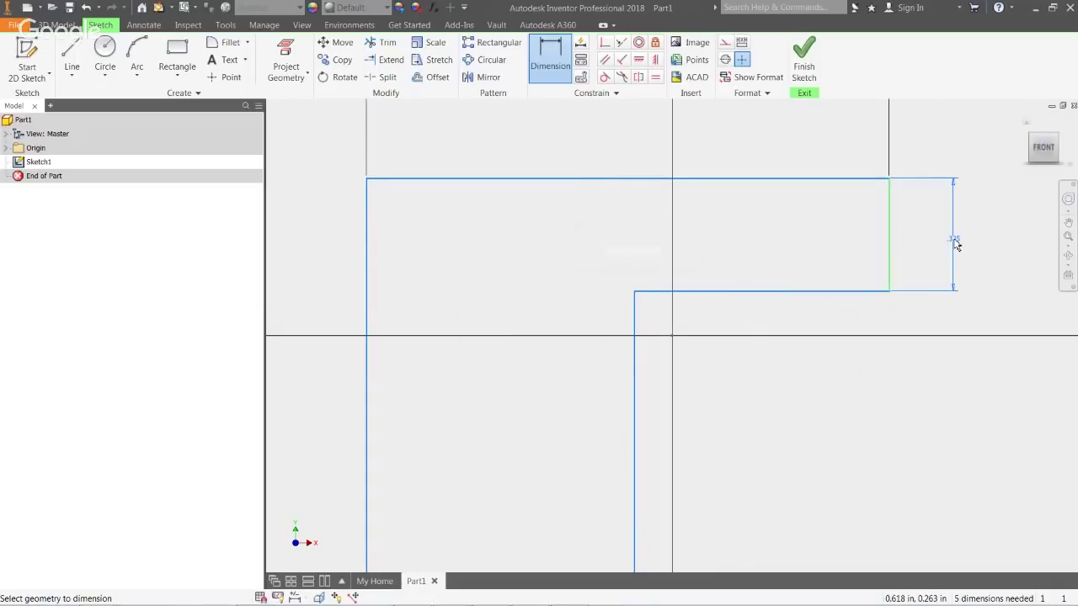
left_click(954, 241)
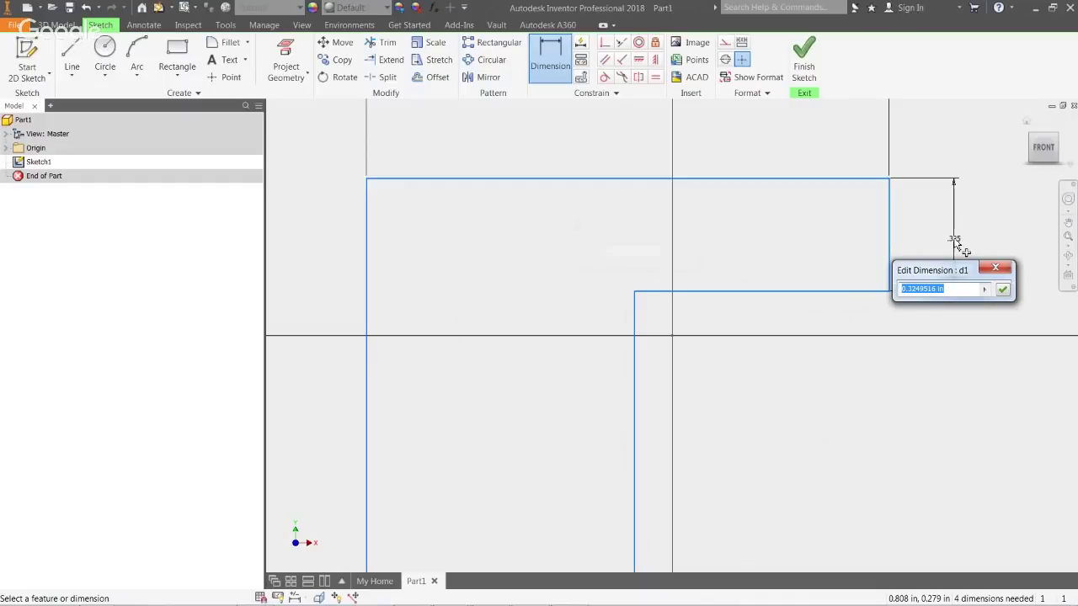
type(".75")
key("Return")
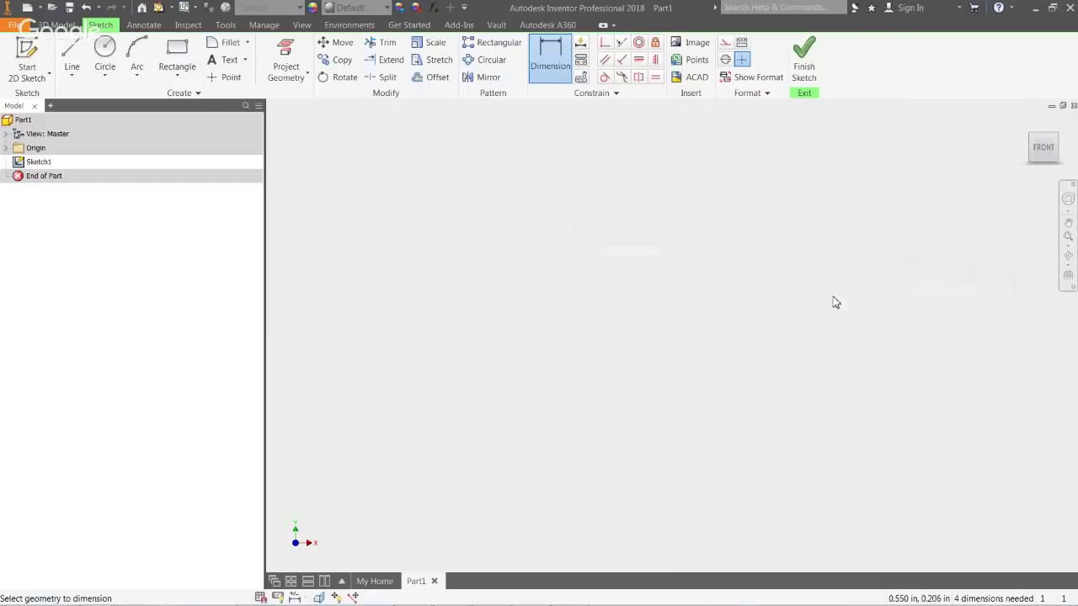
- Dimension the profile's bottom edge to 0.5 in and its long left edge to 2 in, and finish the sketch
scroll(743, 350, "down", 5)
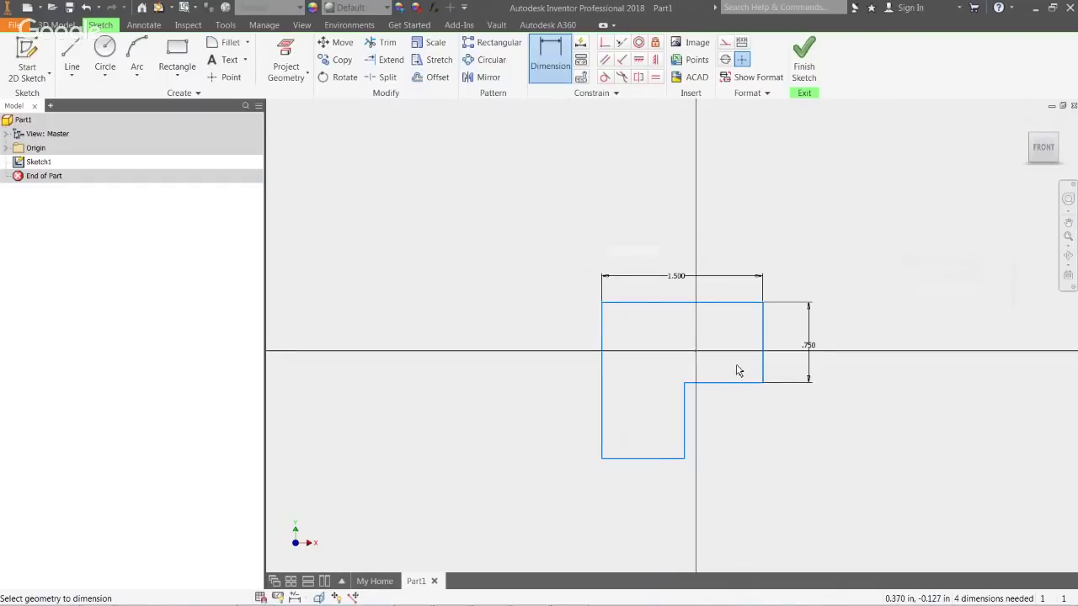
left_click(657, 459)
left_click(647, 511)
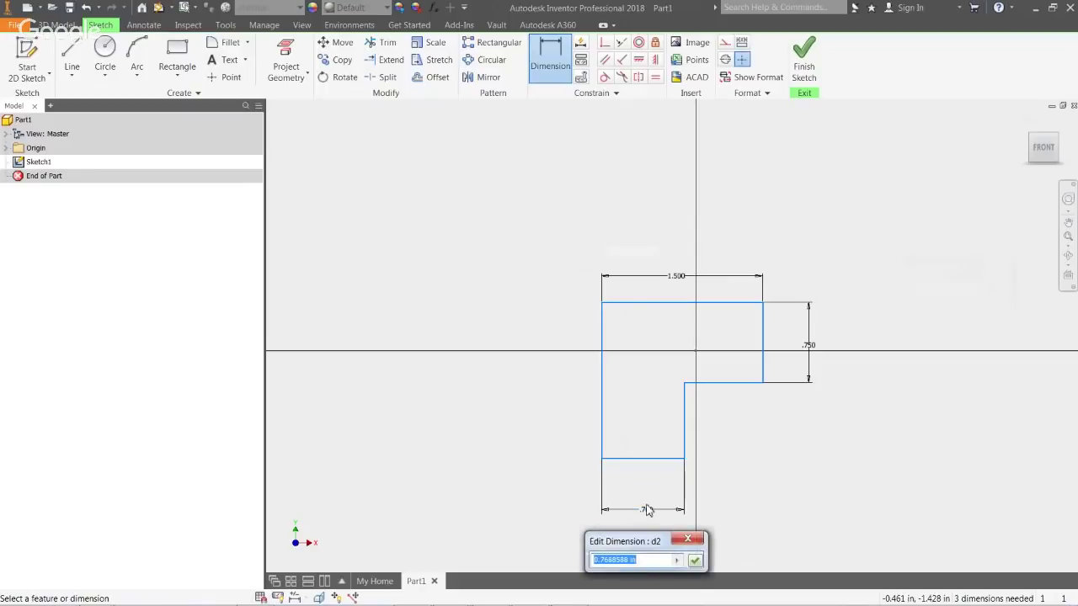
type(".5")
key("Return")
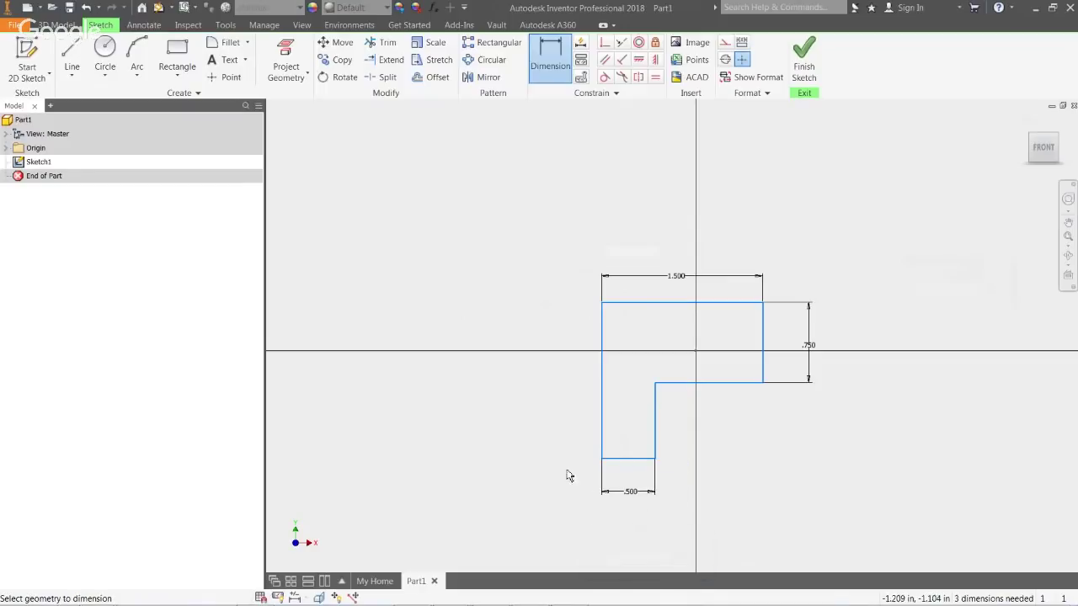
left_click(602, 424)
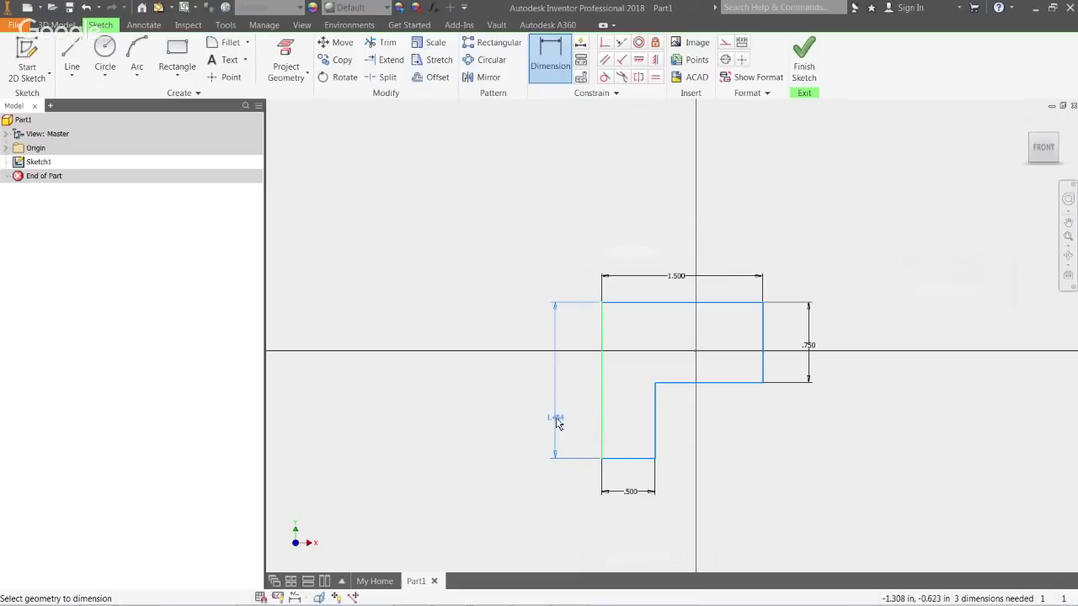
left_click(555, 421)
type("2")
key("Return")
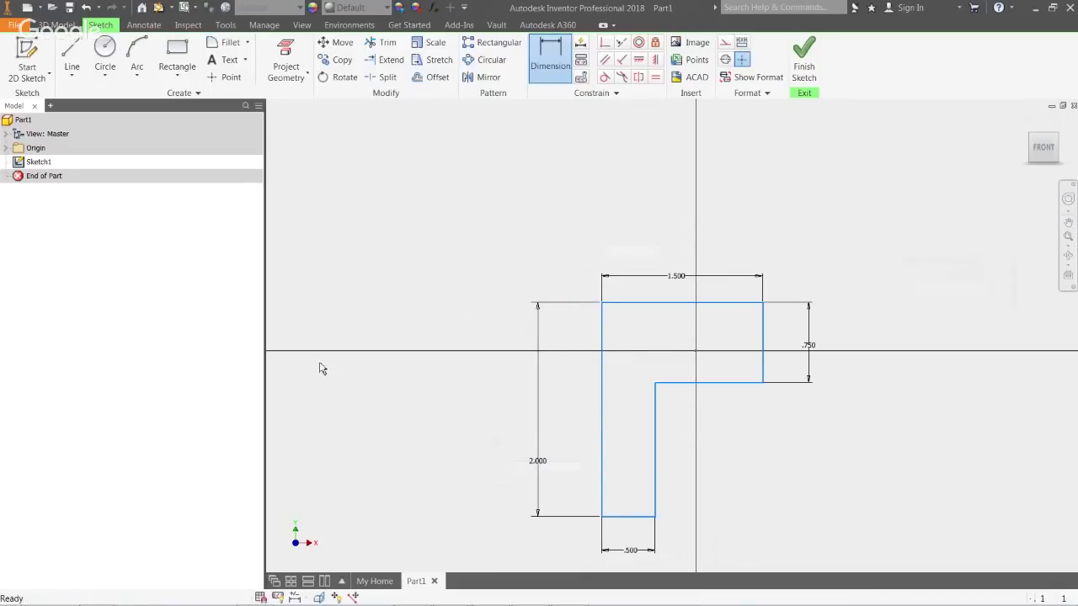
left_click(804, 59)
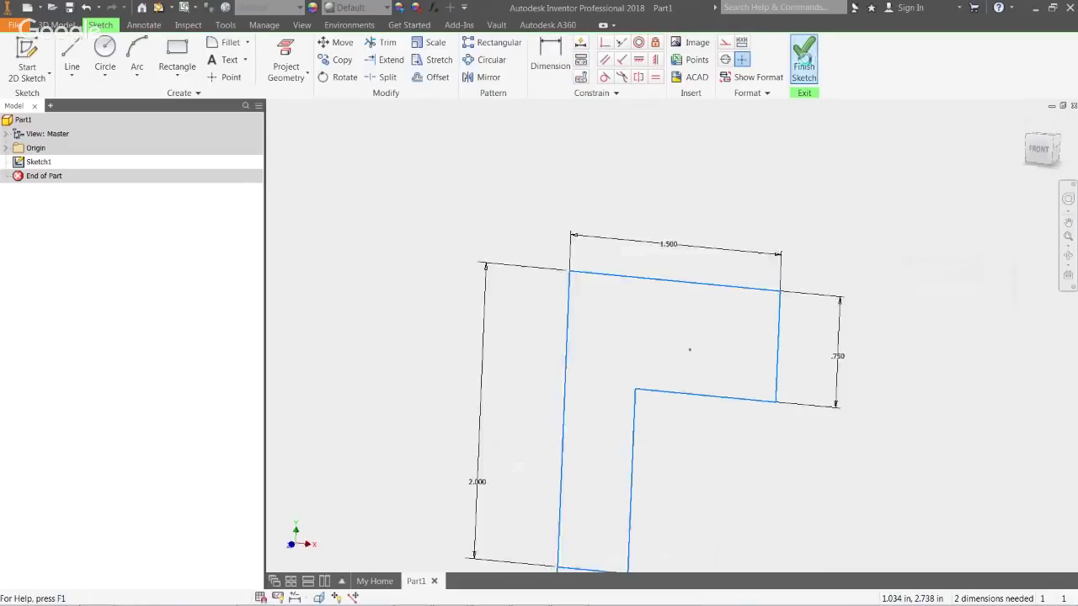
scroll(601, 250, "down", 5)
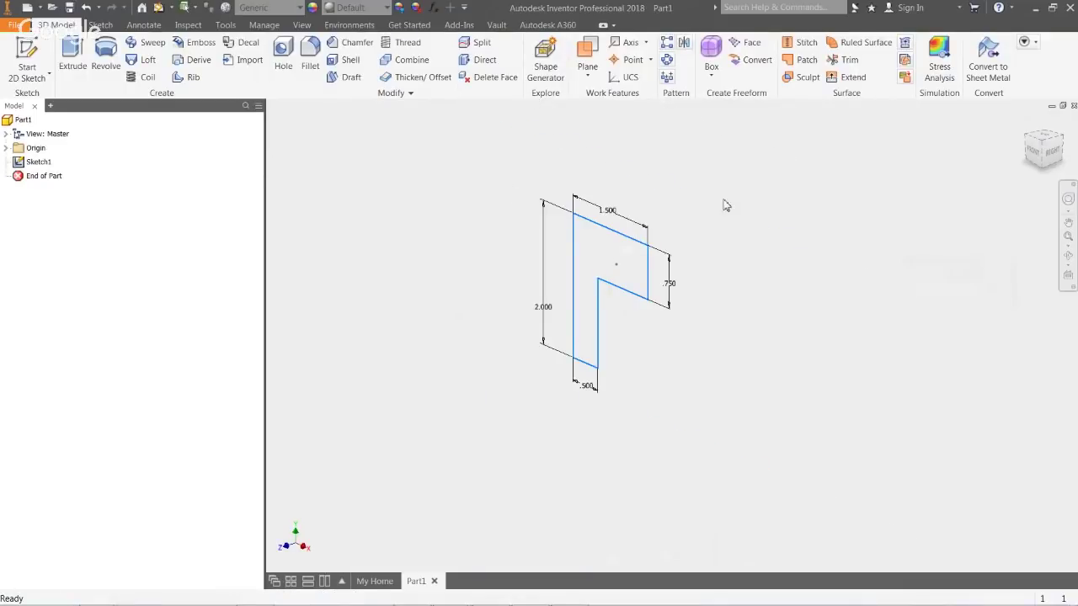
- Reopen the profile sketch for editing and draw a horizontal line above the profile, extending past both of its sides
right_click(36, 164)
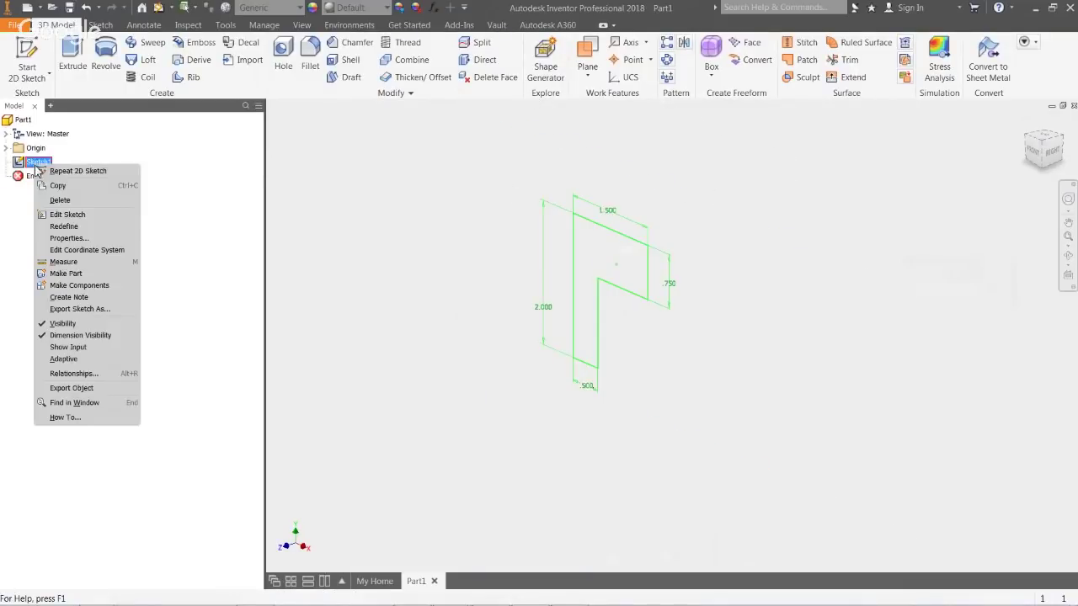
left_click(87, 215)
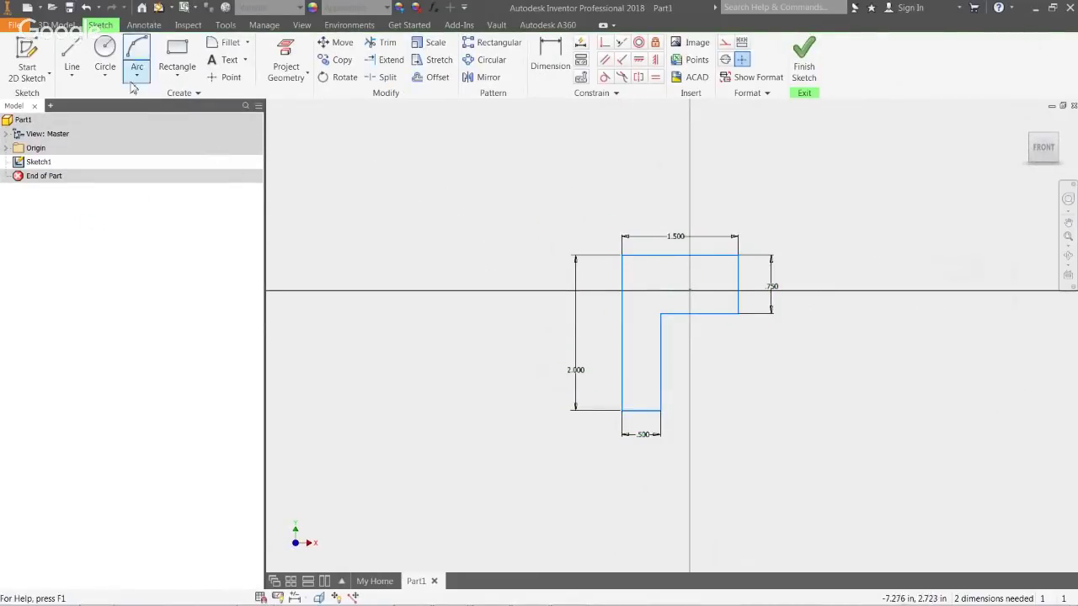
left_click(71, 55)
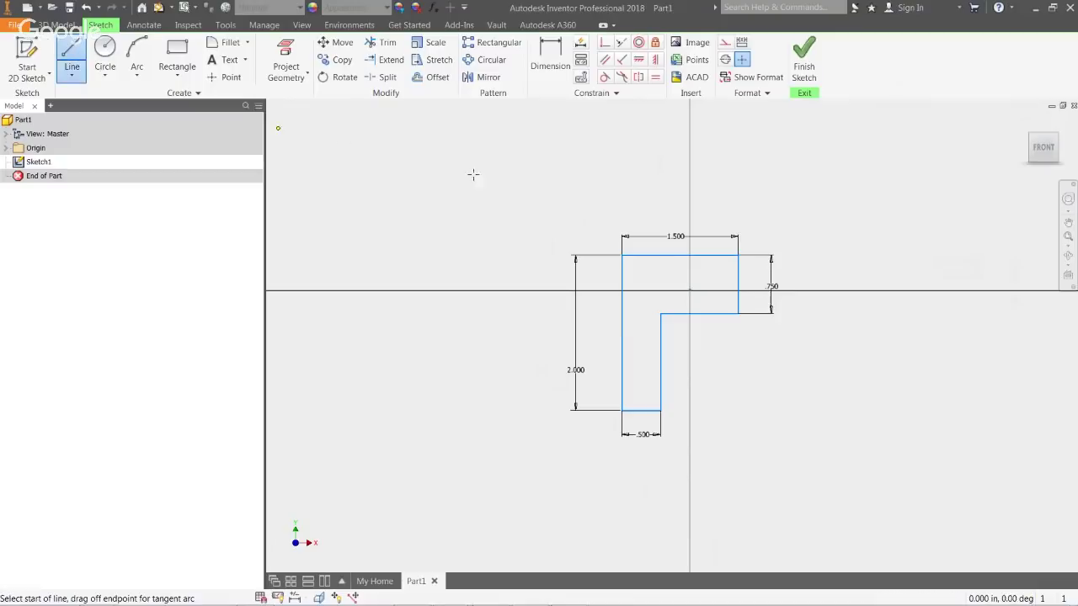
left_click(573, 220)
left_click(804, 220)
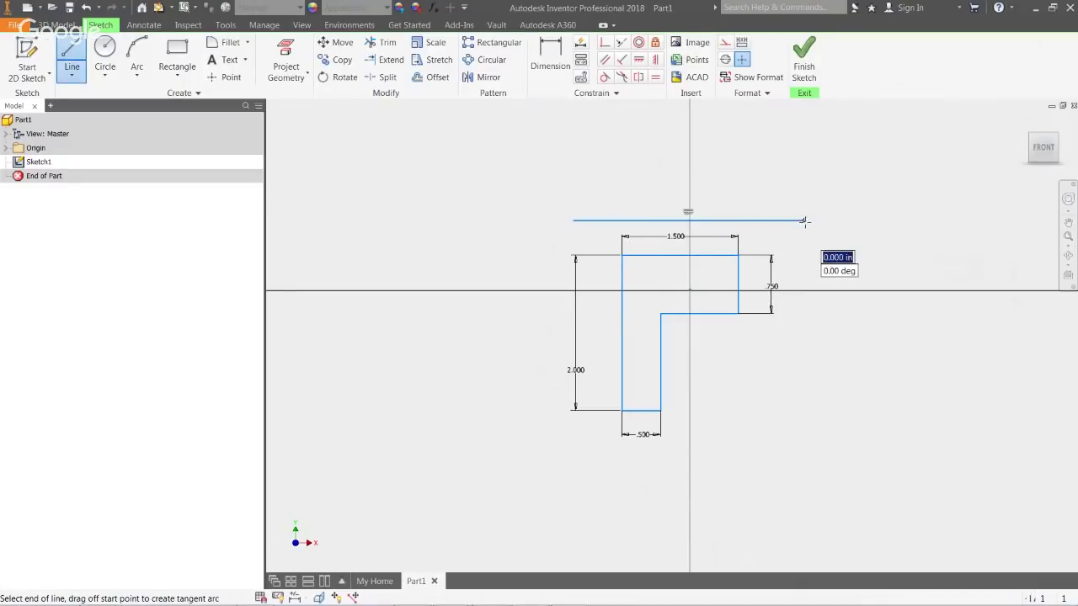
key("Escape")
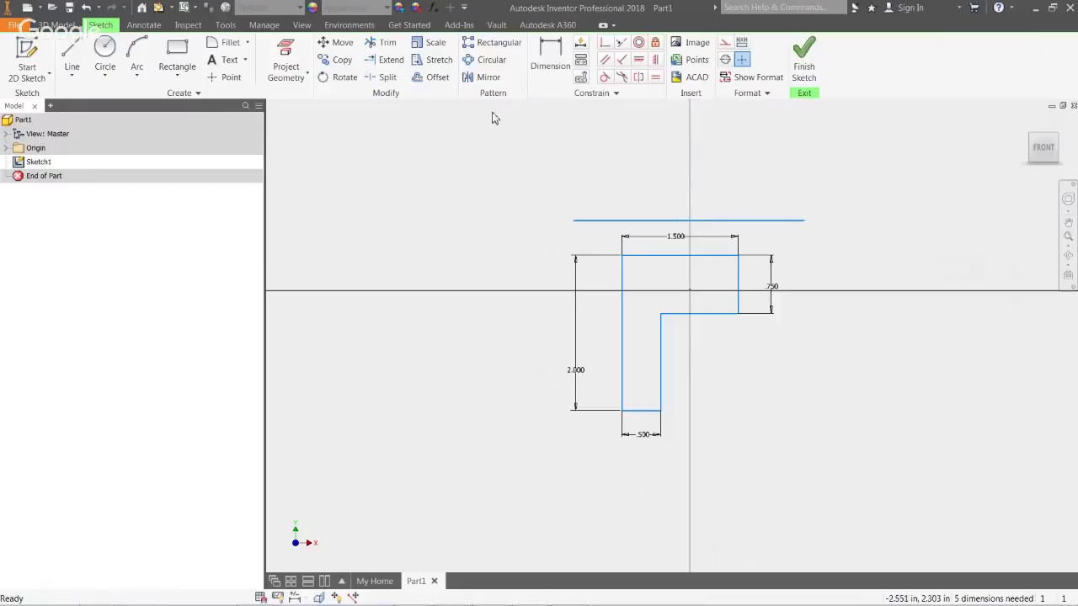
- Dimension the horizontal line 0.25 in above the profile's top edge and finish the sketch
left_click(550, 59)
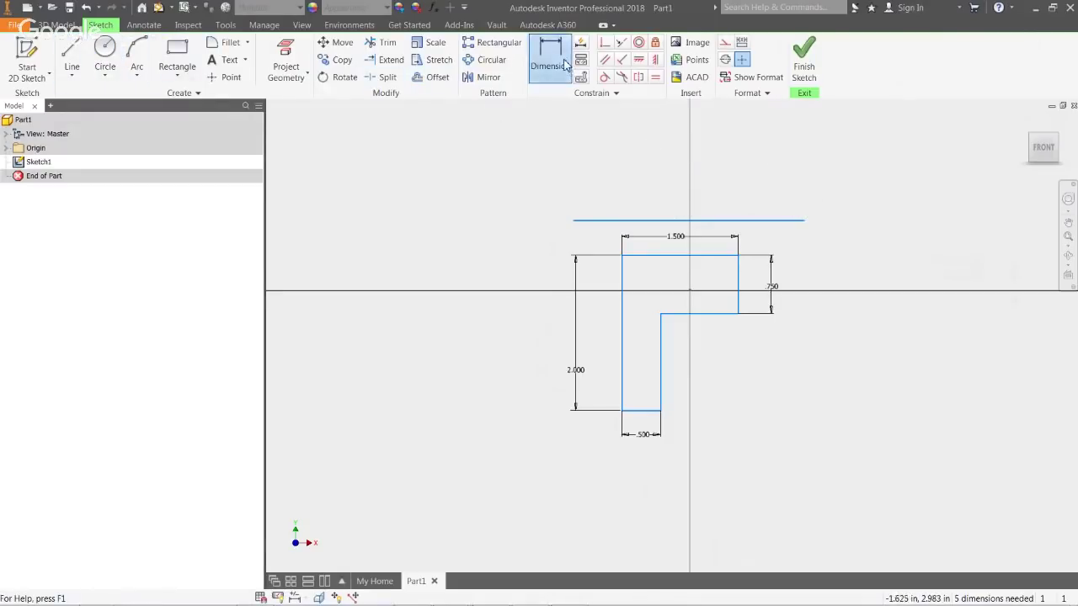
left_click(741, 264)
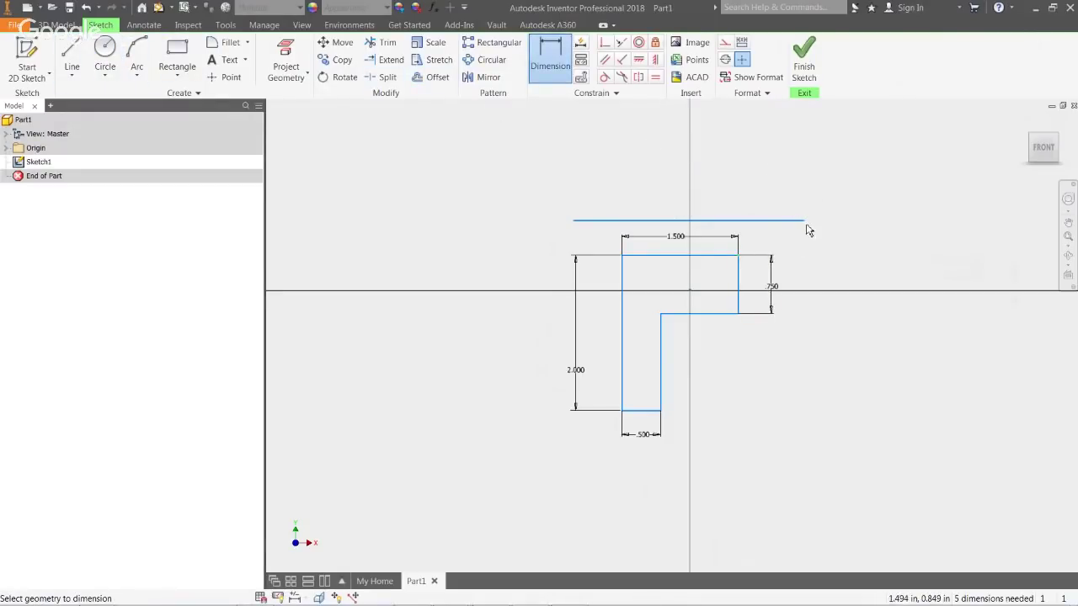
left_click(808, 223)
left_click(861, 241)
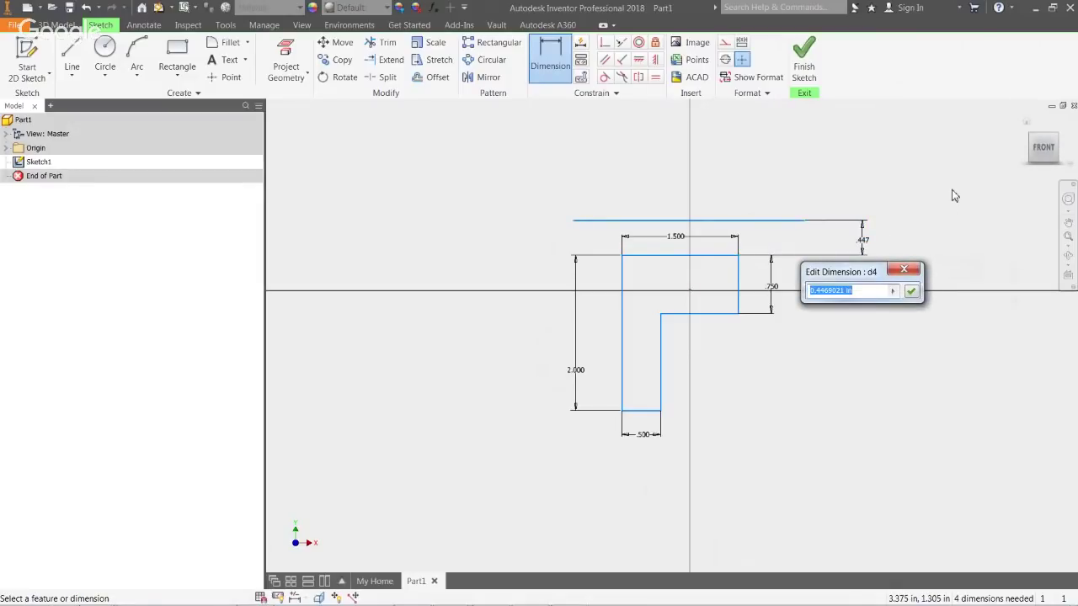
type(".25")
key("Return")
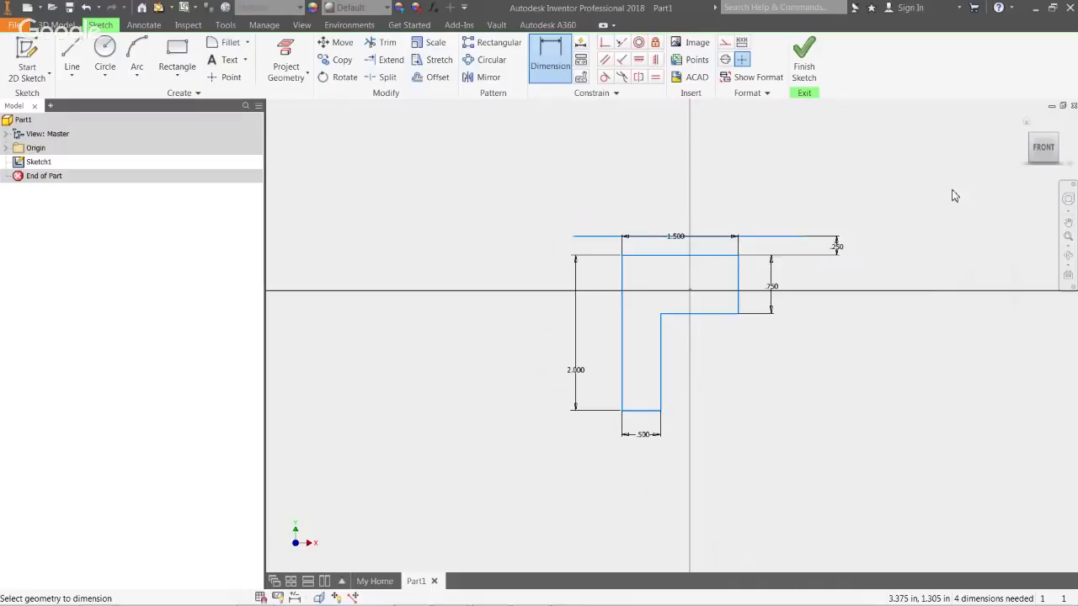
left_click(804, 64)
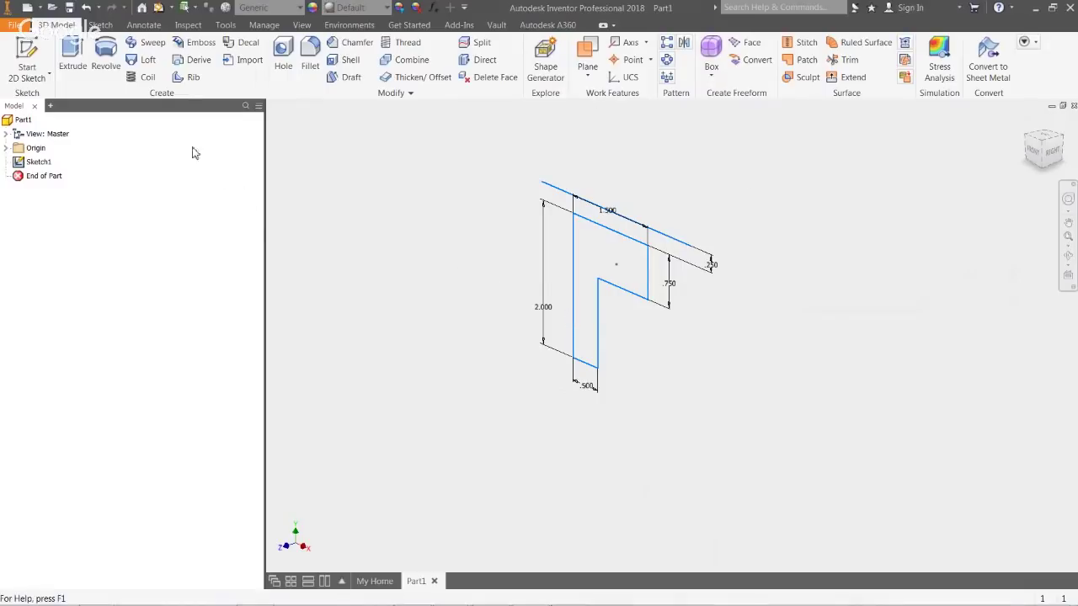
- Revolve the L-shaped profile as a solid with full extents around the offset line above it
left_click(106, 55)
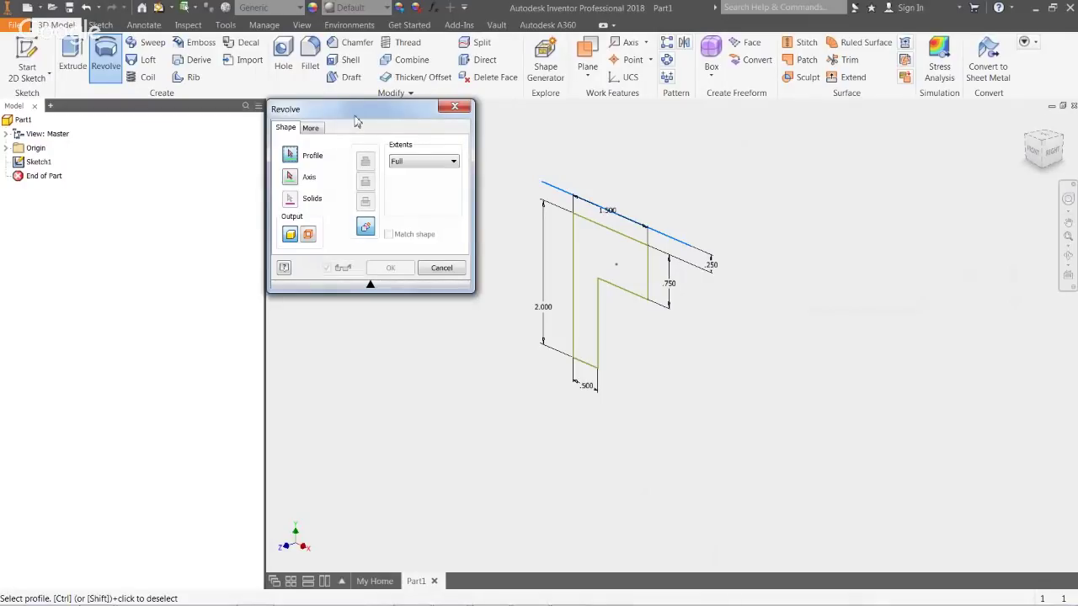
left_click(603, 273)
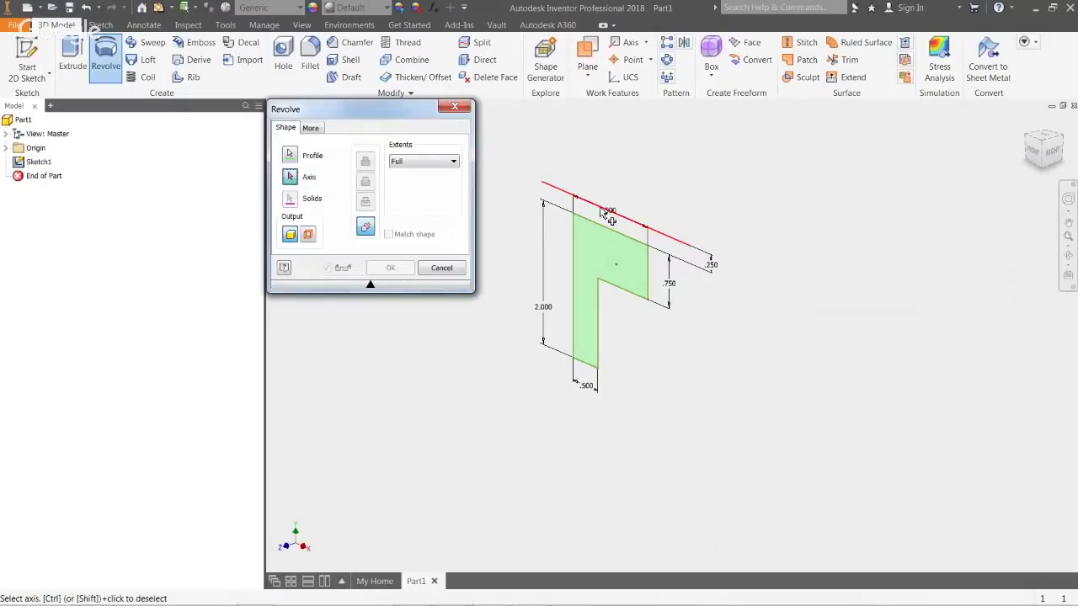
left_click(569, 193)
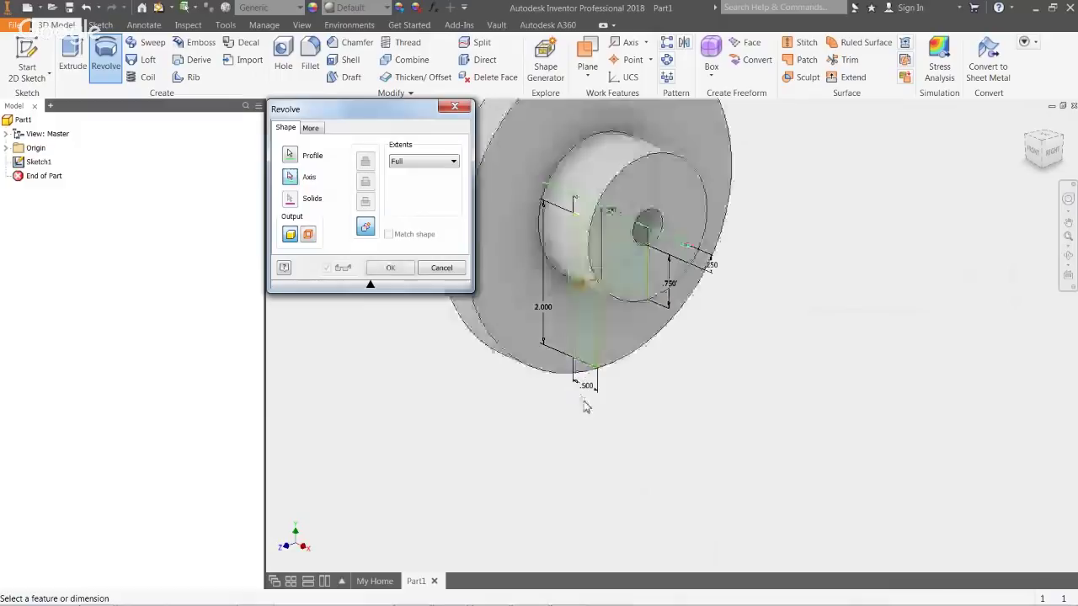
scroll(655, 460, "down", 2)
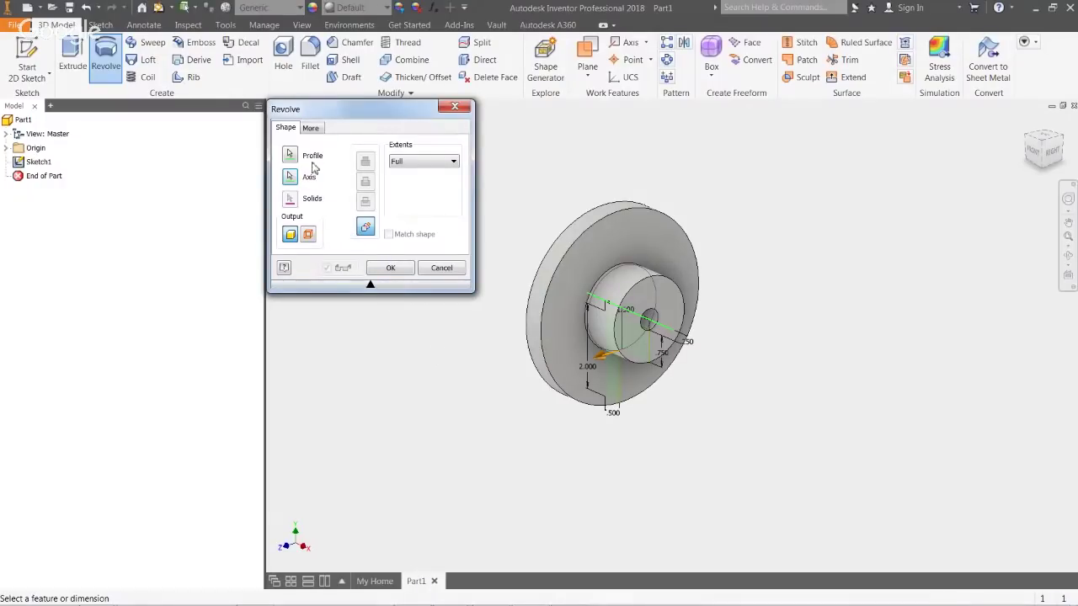
left_click(318, 128)
left_click(285, 128)
left_click(389, 269)
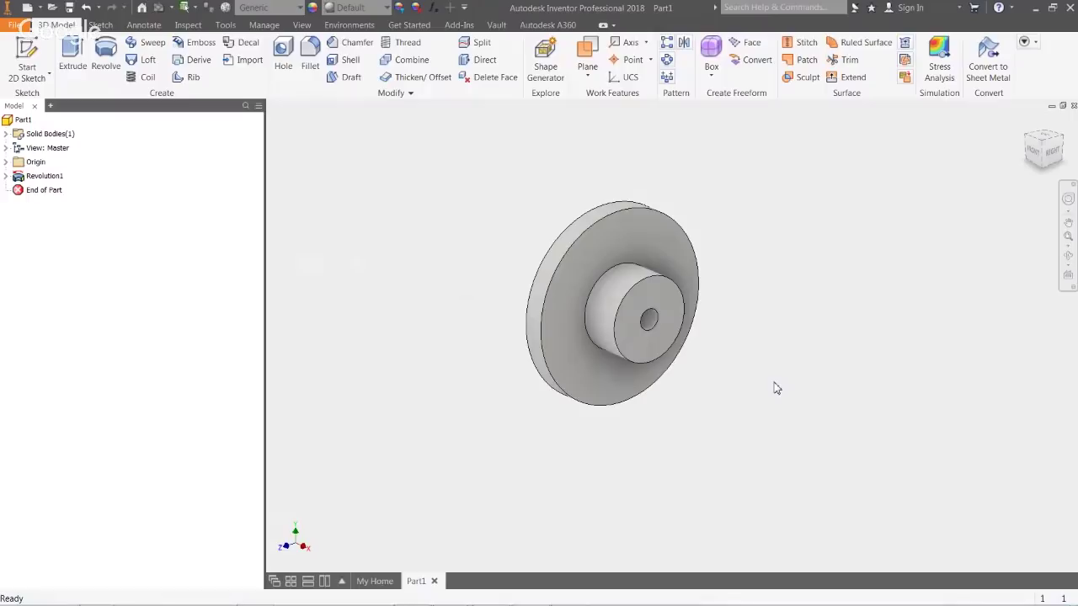
- Set the part's visual style to Wireframe so its internal edges show
left_click(1031, 163)
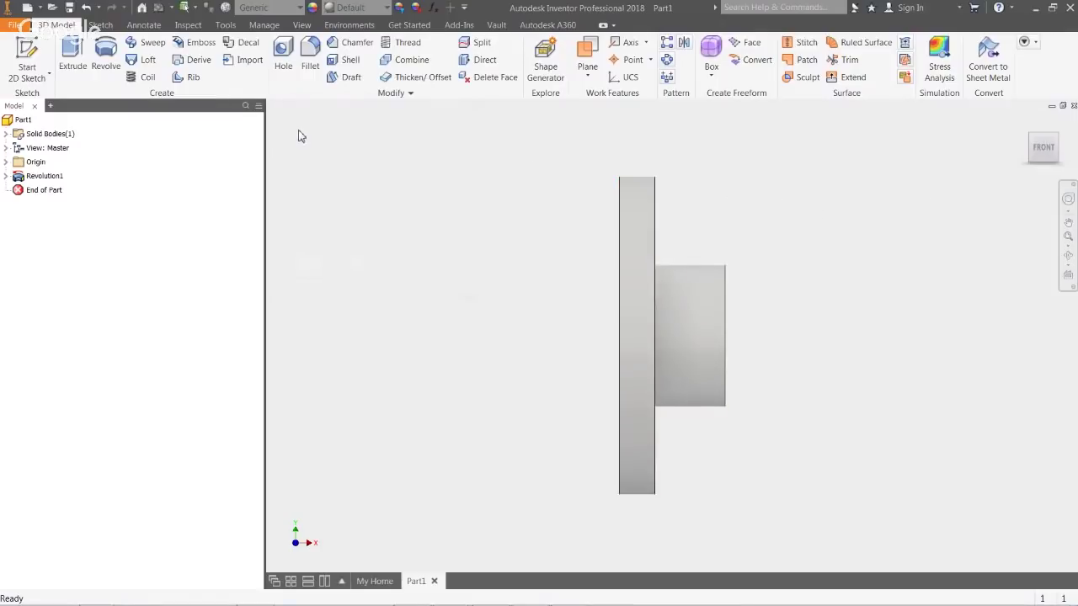
left_click(301, 24)
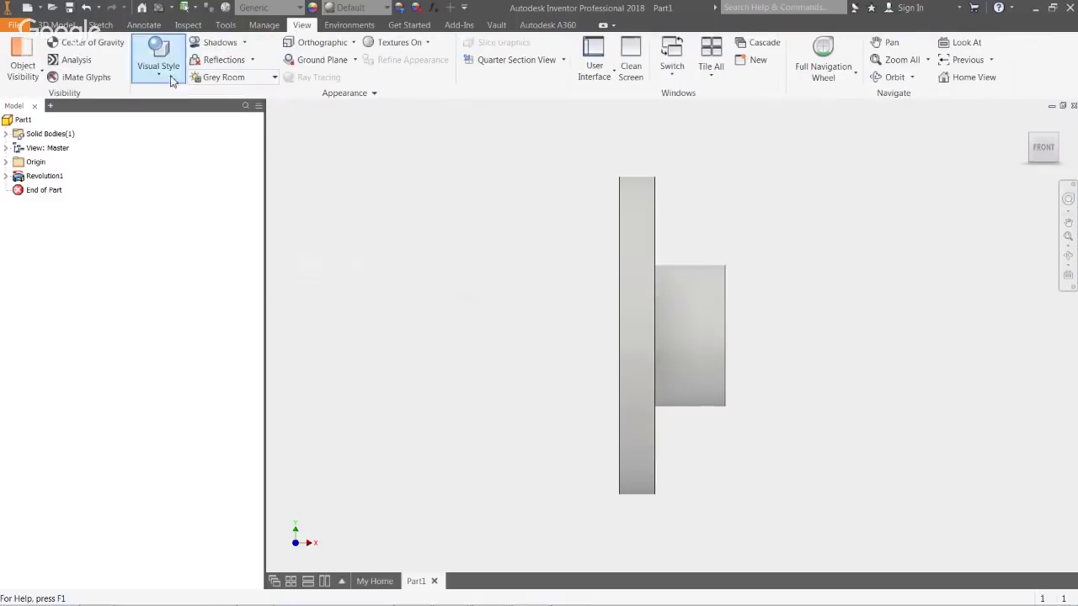
left_click(159, 74)
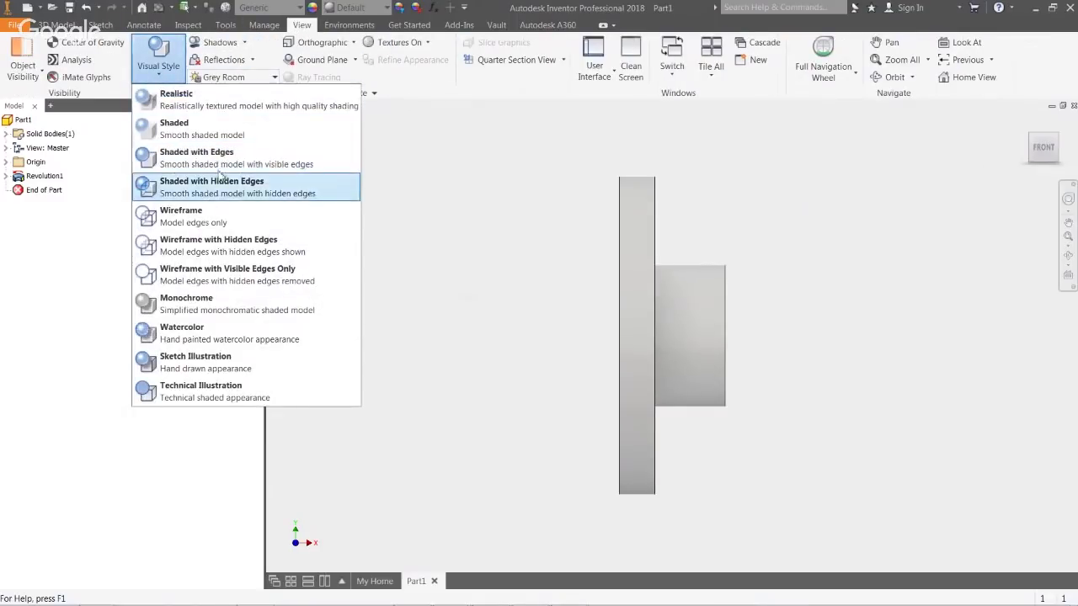
left_click(200, 217)
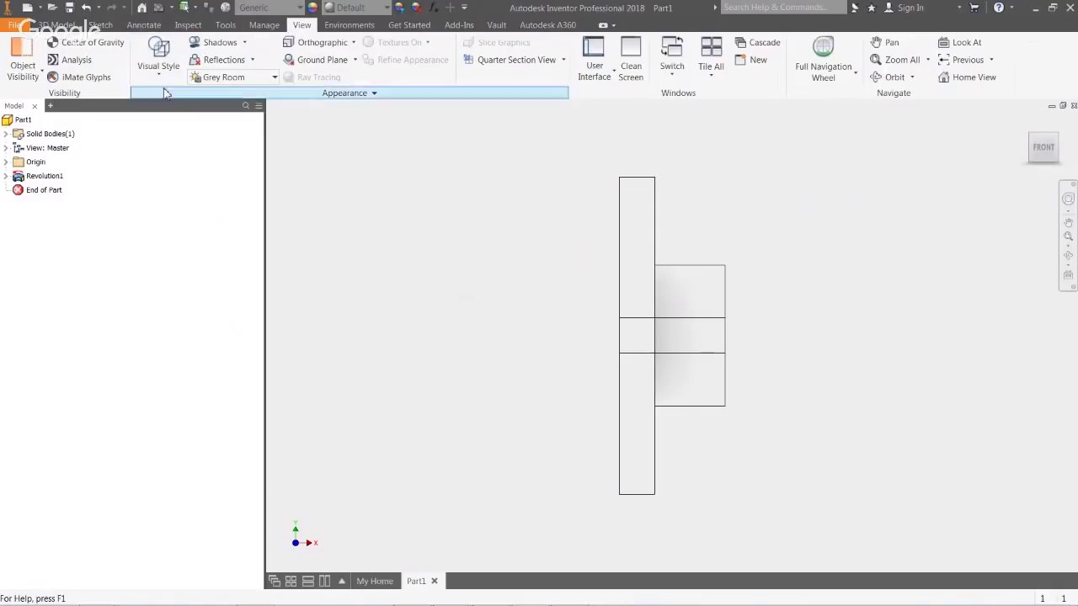
left_click(158, 56)
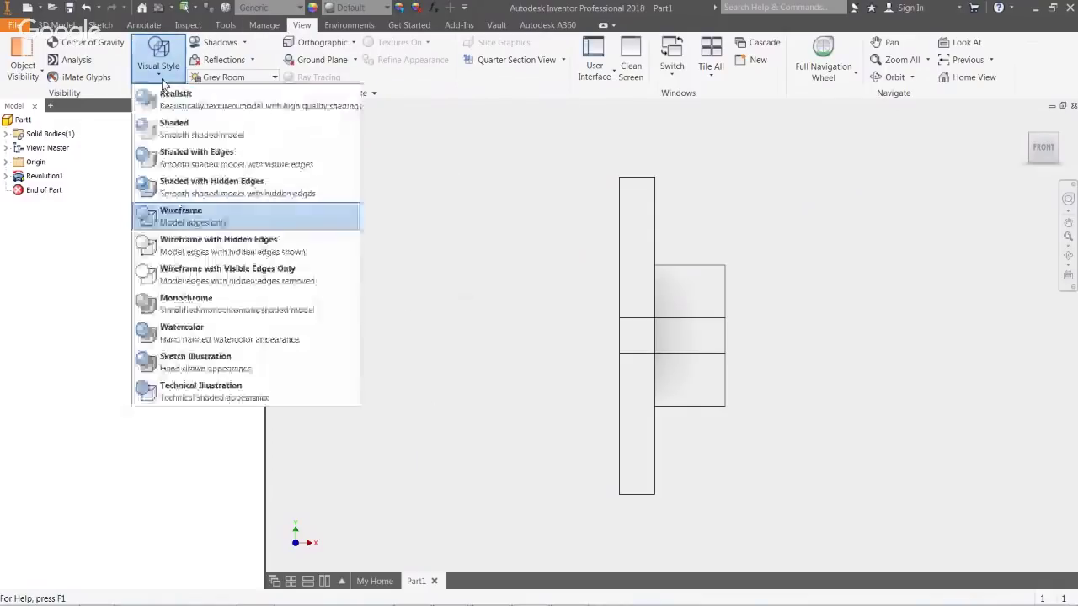
left_click(195, 220)
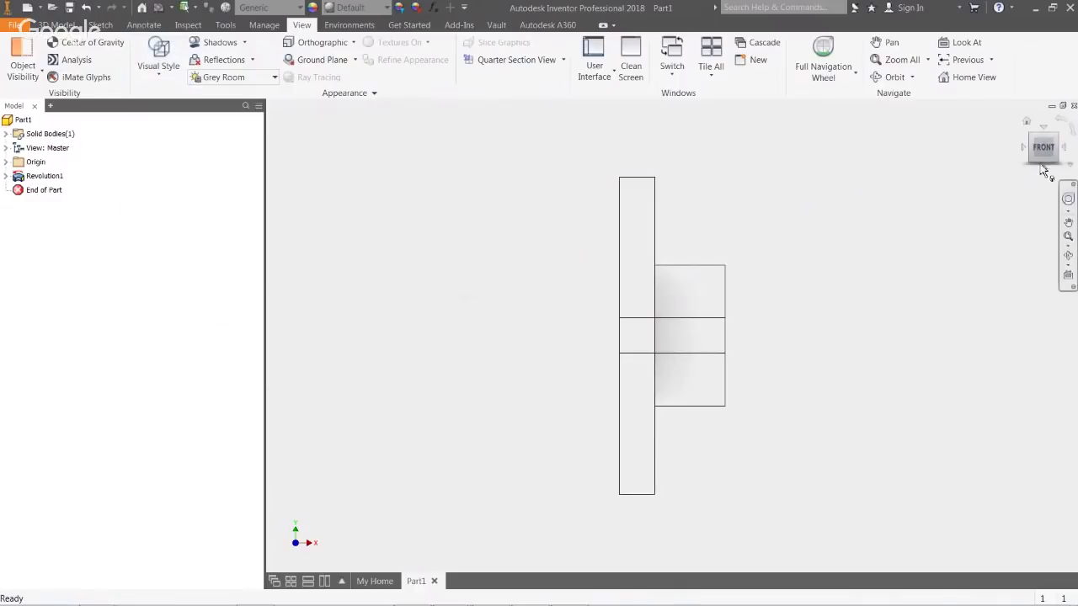
middle_click_drag(858, 344, 821, 333, "shift")
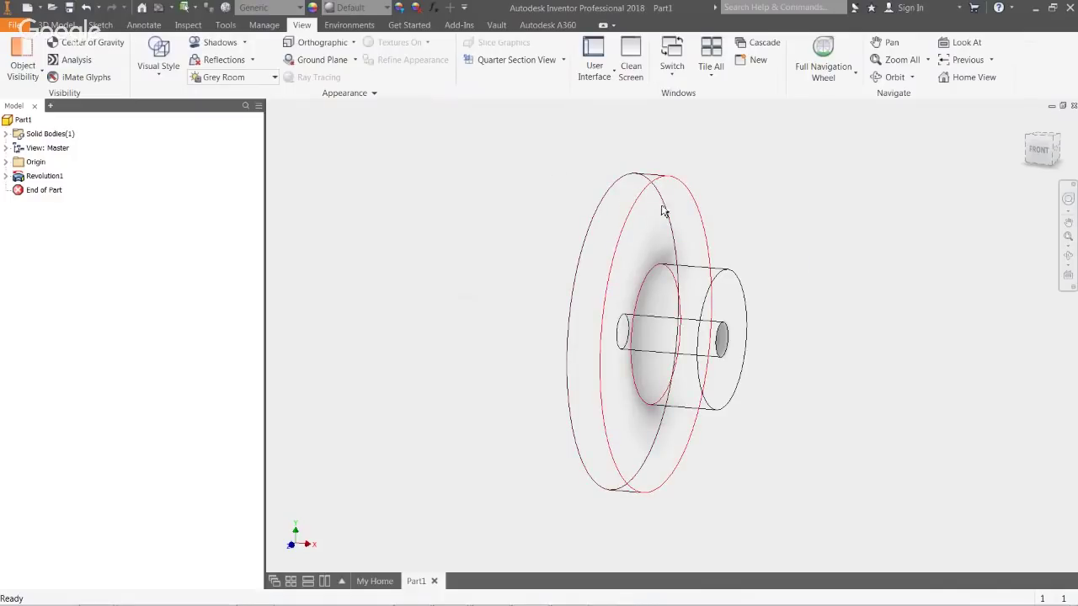
- Create a new 2D sketch on the XY plane through the middle of the revolved part
left_click(59, 26)
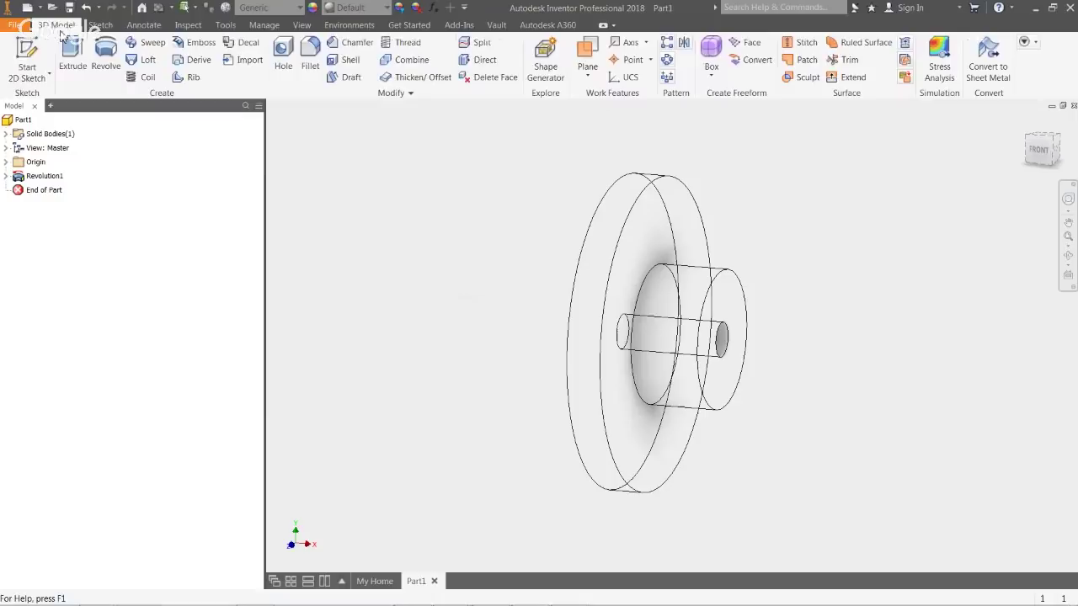
left_click(28, 61)
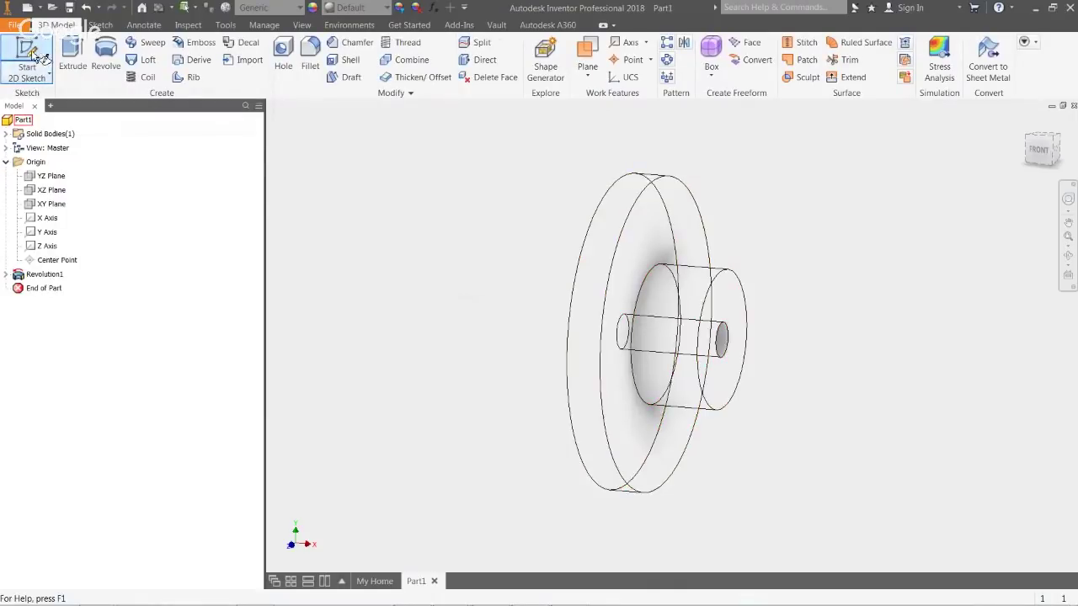
left_click(47, 208)
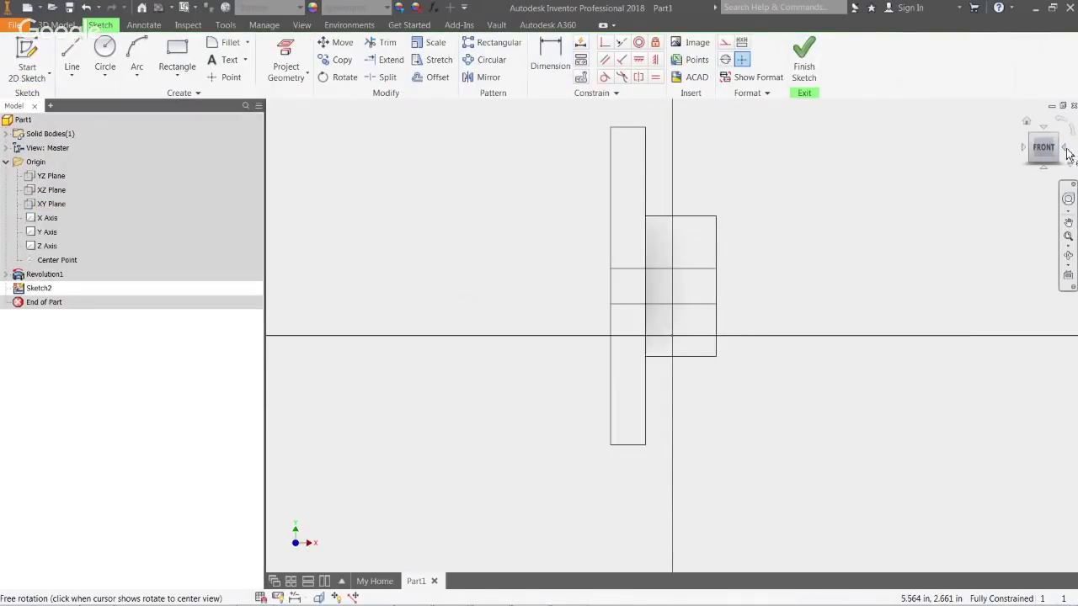
left_click(1058, 149)
left_click(1064, 151)
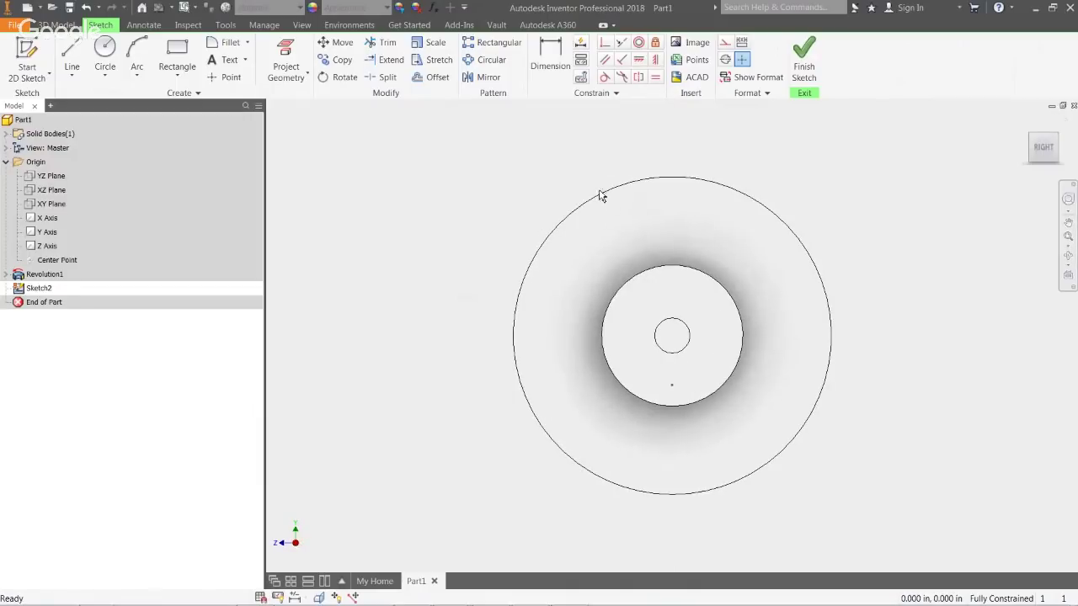
mouse_move(499, 230)
middle_mouse_down("shift")
mouse_move(496, 255)
mouse_move(551, 262)
mouse_move(536, 305)
mouse_move(542, 292)
middle_mouse_up("shift")
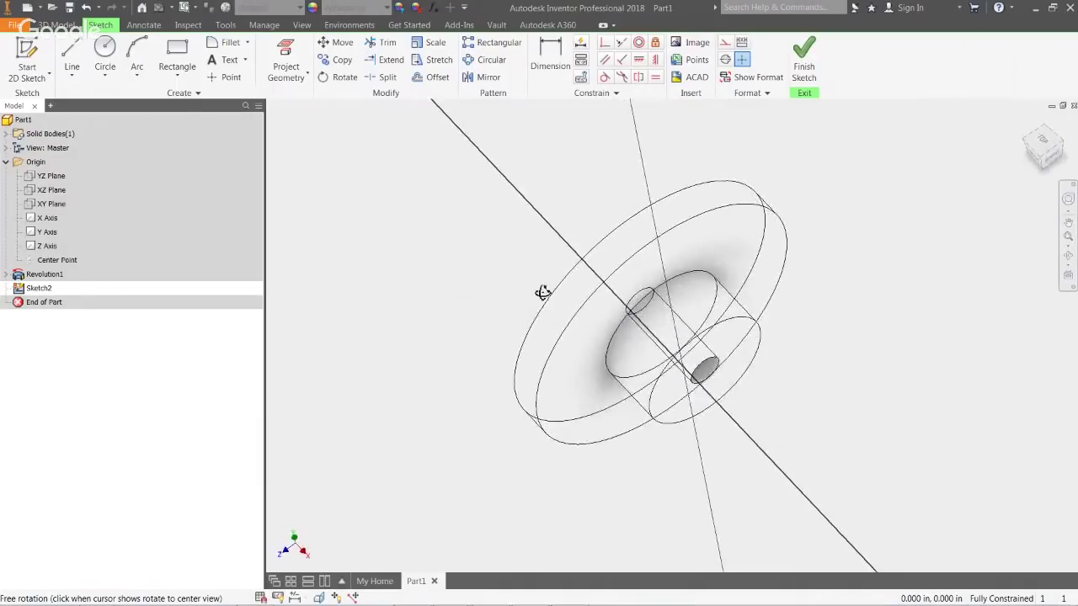
left_click(1034, 151)
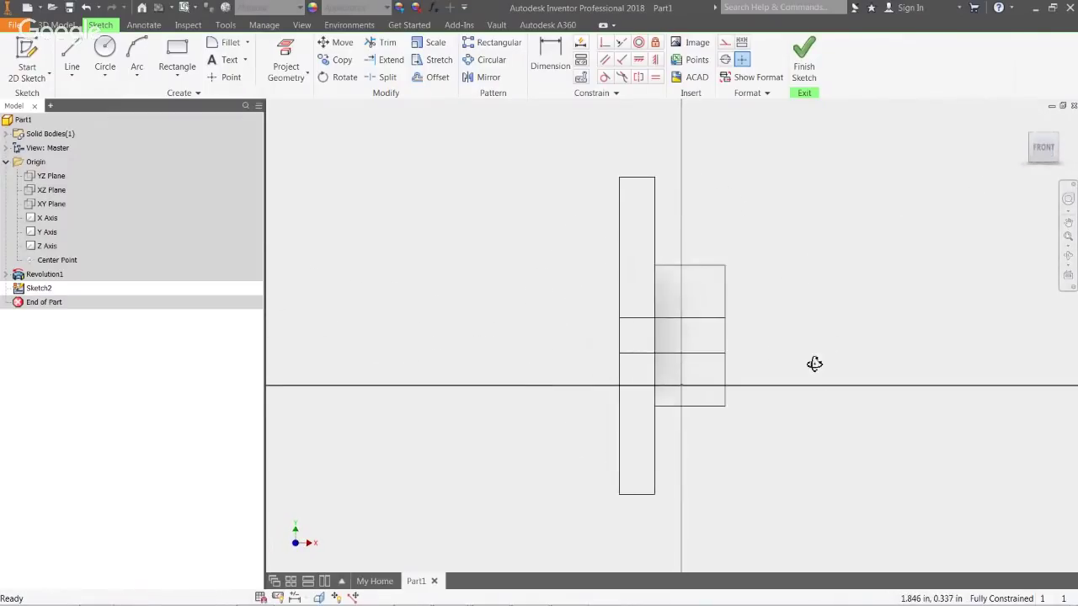
middle_click_drag(814, 363, 790, 376, "shift")
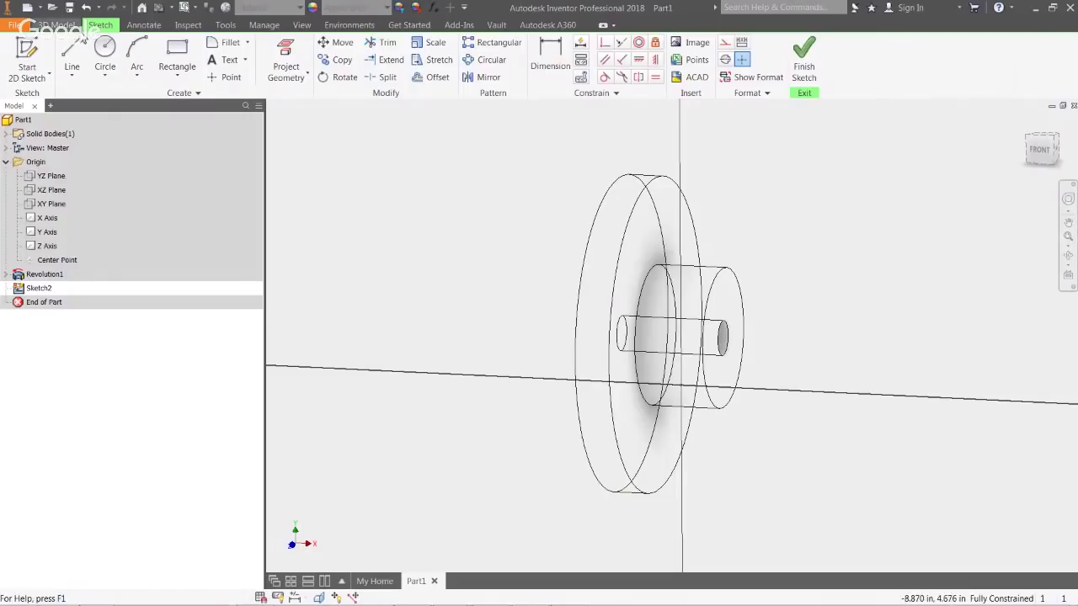
- Project the large flange's two outer circular edges into the sketch with Project Geometry
left_click(290, 54)
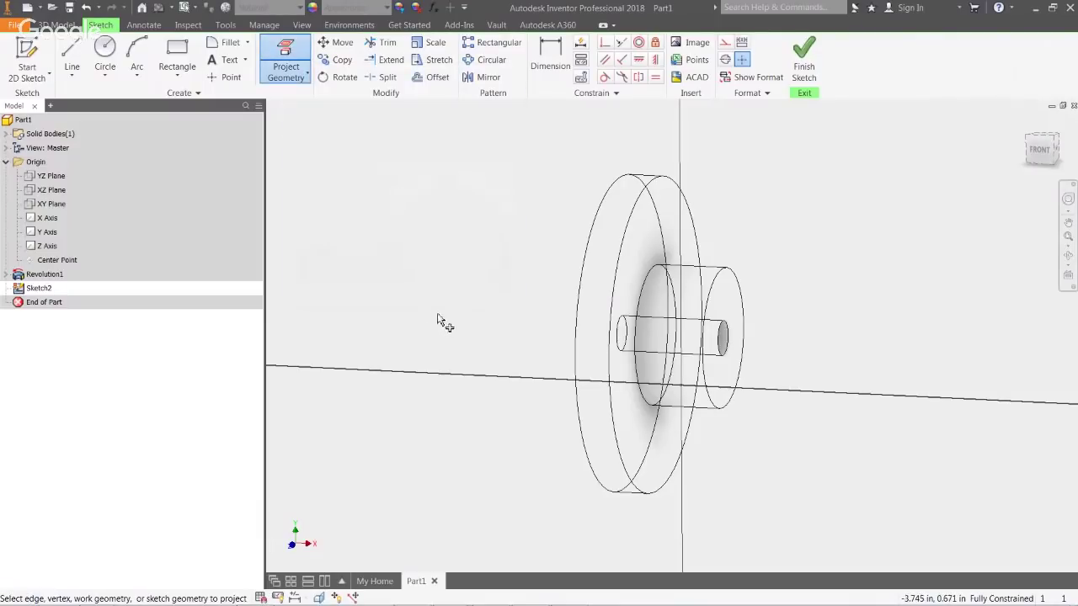
left_click(598, 229)
left_click(623, 243)
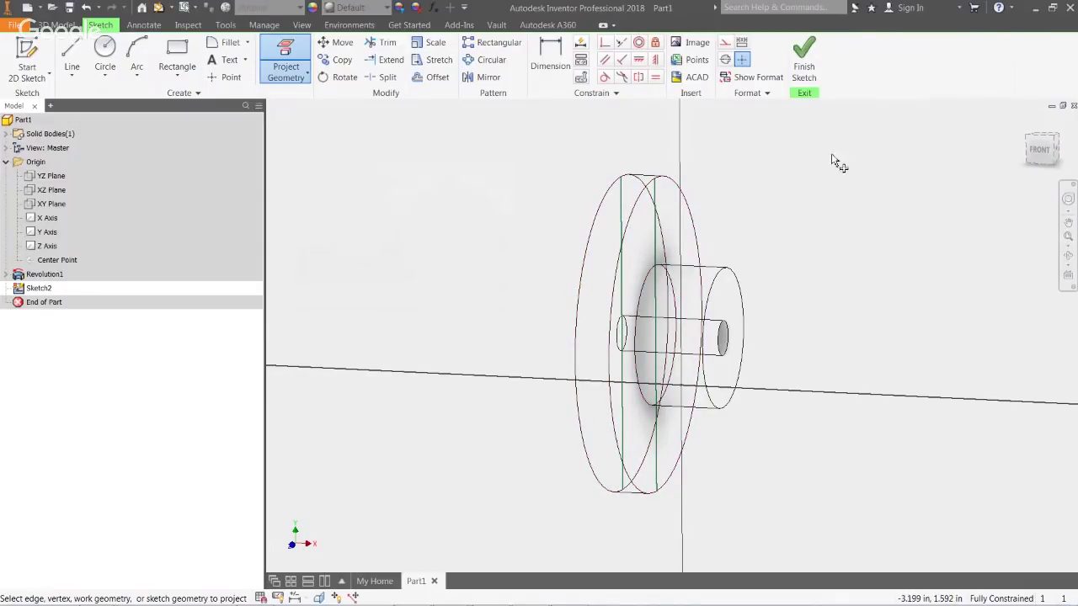
left_click(1041, 151)
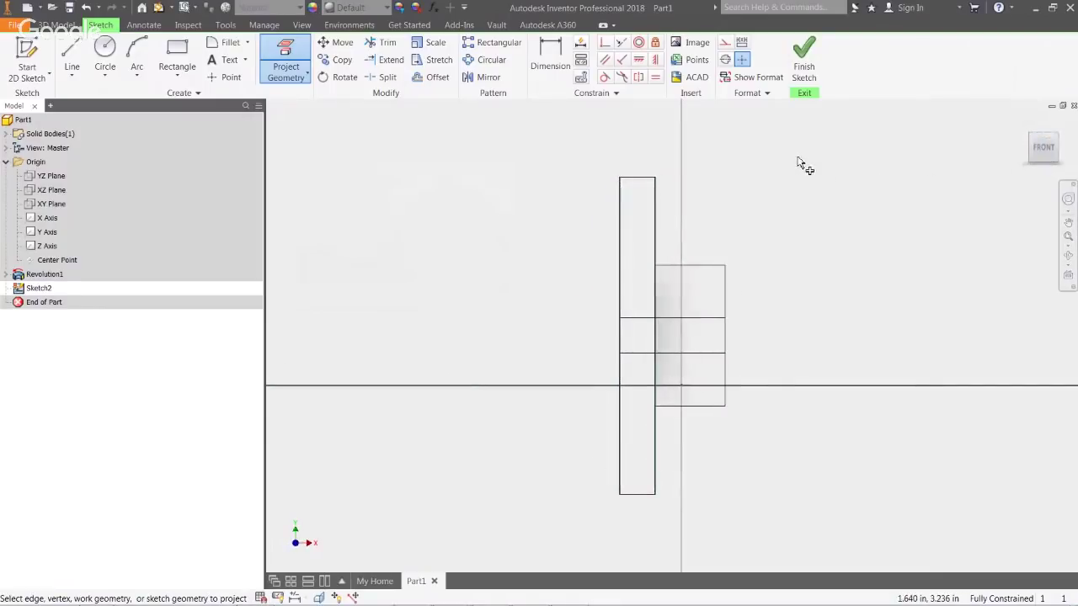
middle_click_drag(840, 279, 801, 313, "shift")
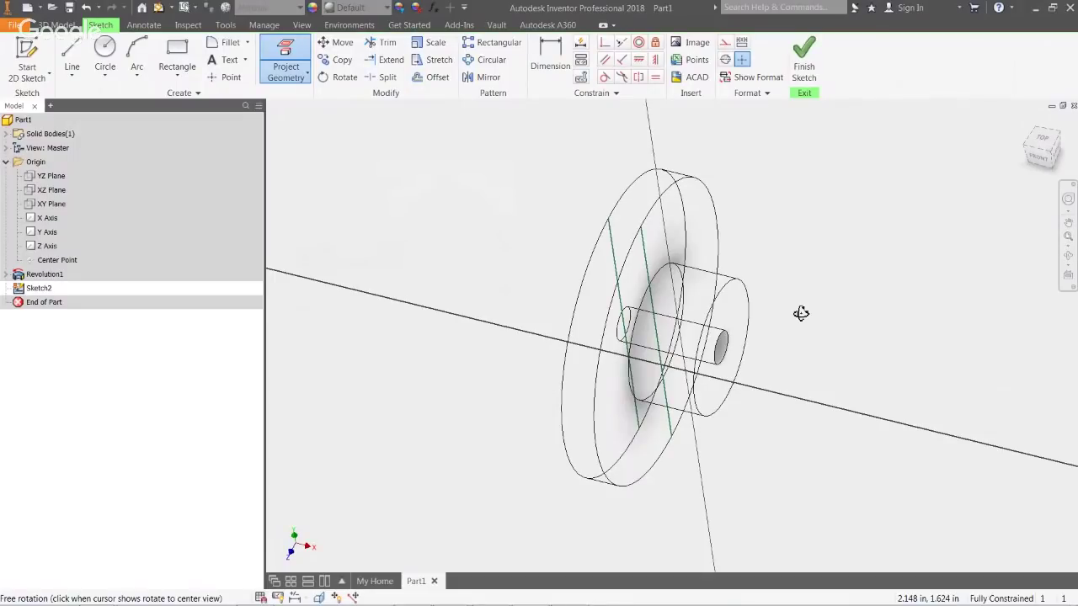
left_click(1043, 156)
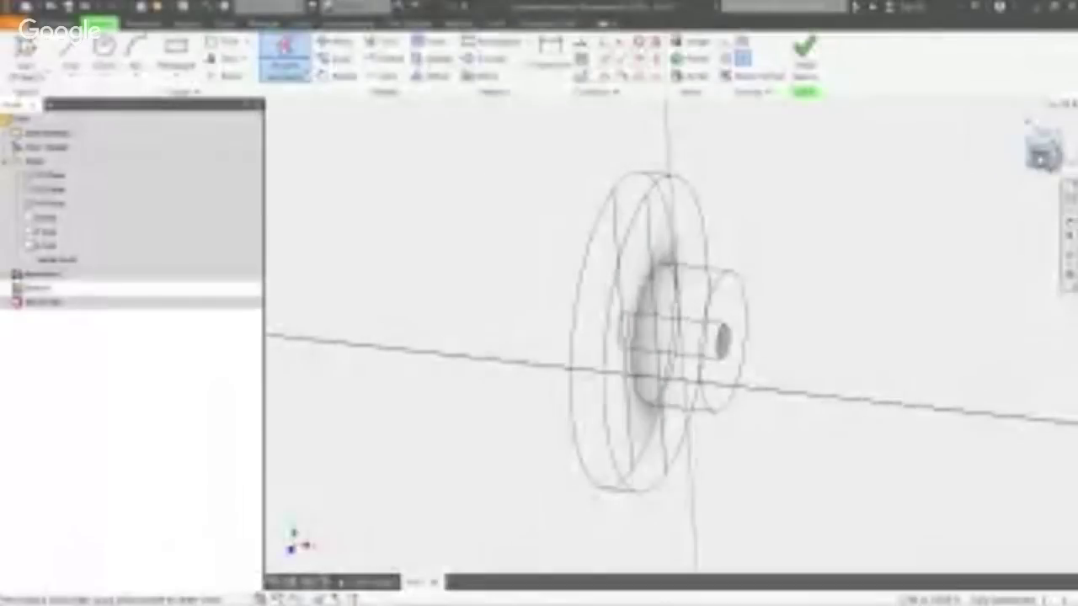
- Project the cut edges of the whole part onto the sketch plane with Project Cut Edges
left_click(307, 77)
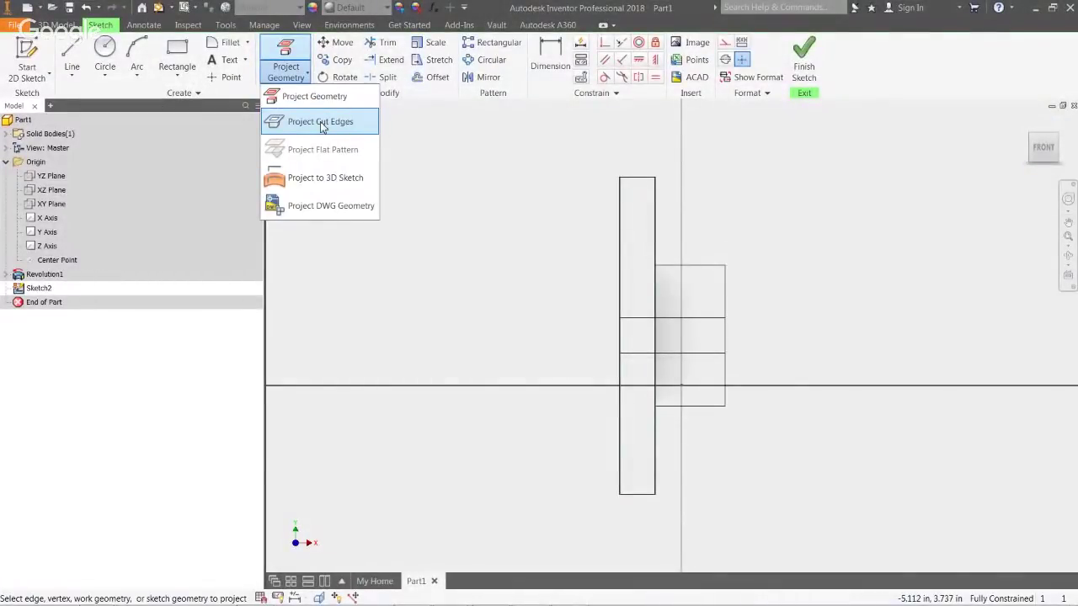
left_click(321, 122)
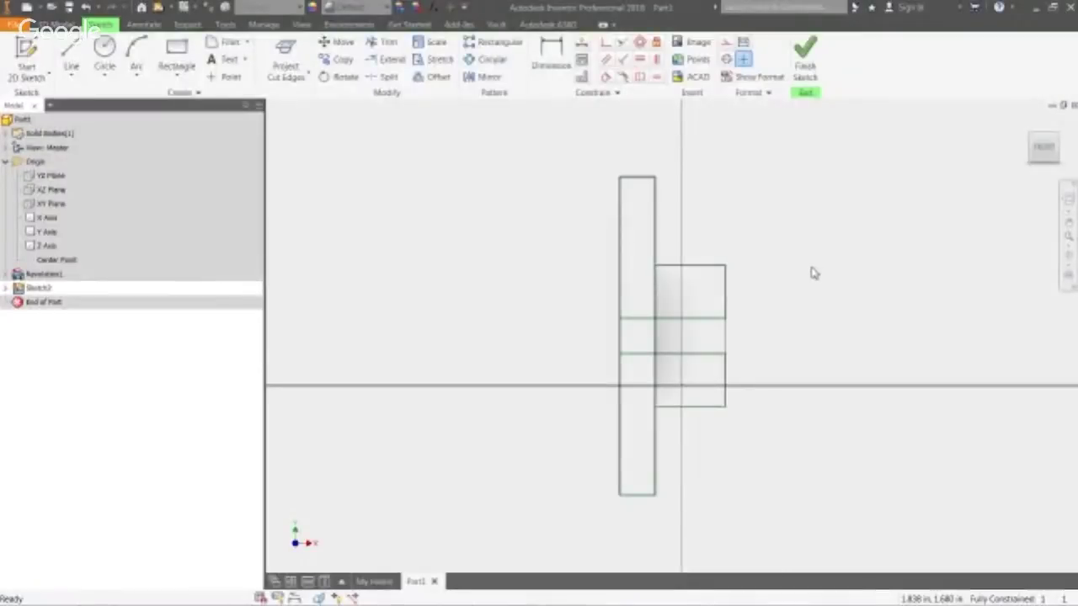
mouse_move(832, 295)
middle_mouse_down("shift")
mouse_move(809, 294)
mouse_move(811, 311)
mouse_move(792, 321)
middle_mouse_up("shift")
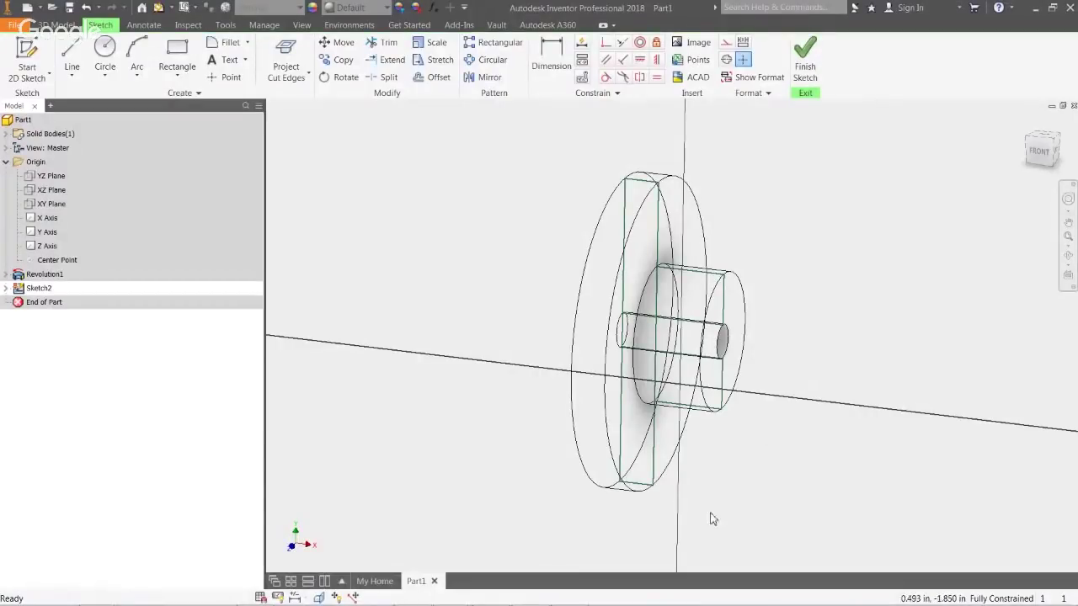
left_click(1041, 153)
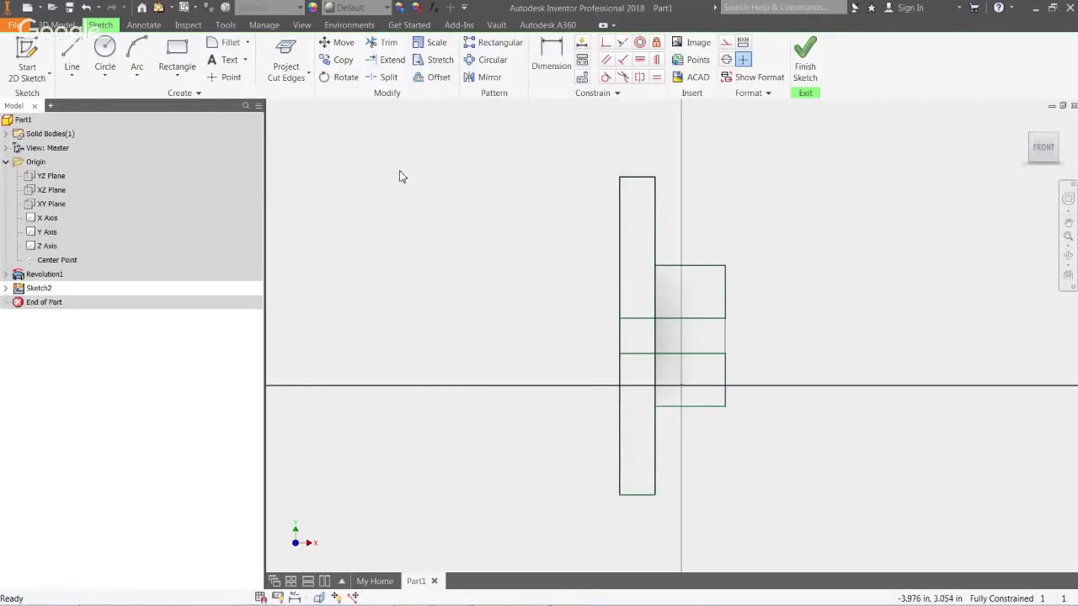
- Sketch a closed triangle with a horizontal base about 0.28 in wide below the flange's lower edge and its apex inside the flange
left_click(77, 57)
scroll(605, 507, "up", 5)
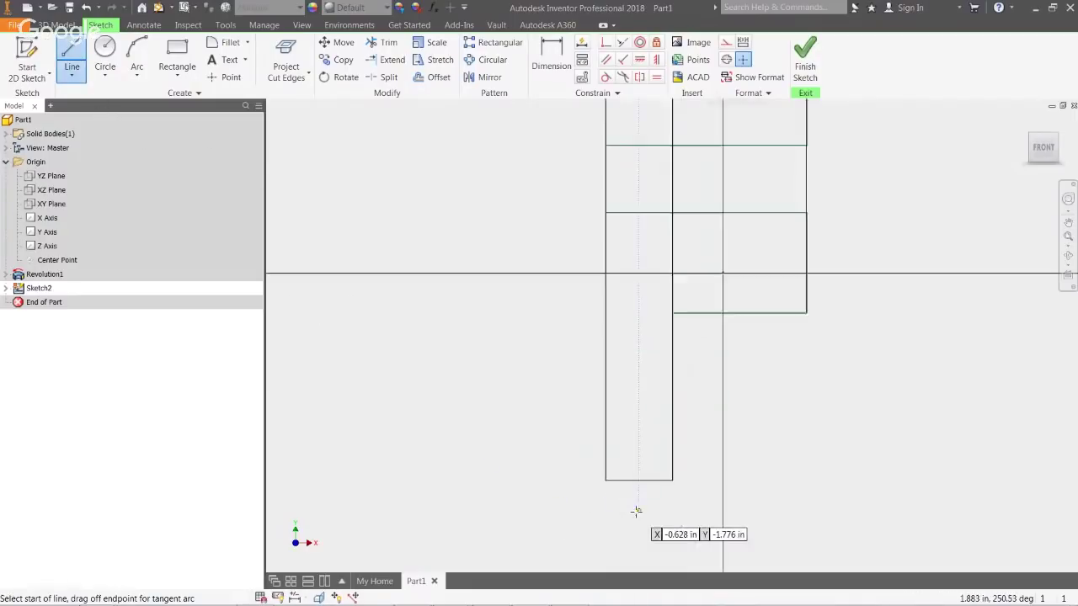
left_click(617, 502)
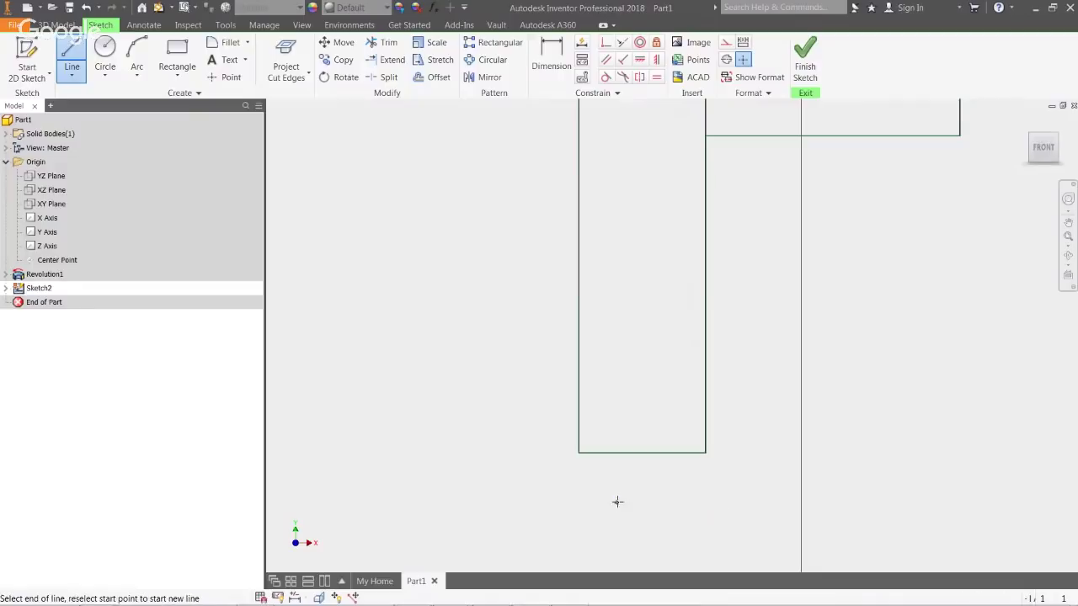
left_click(642, 375)
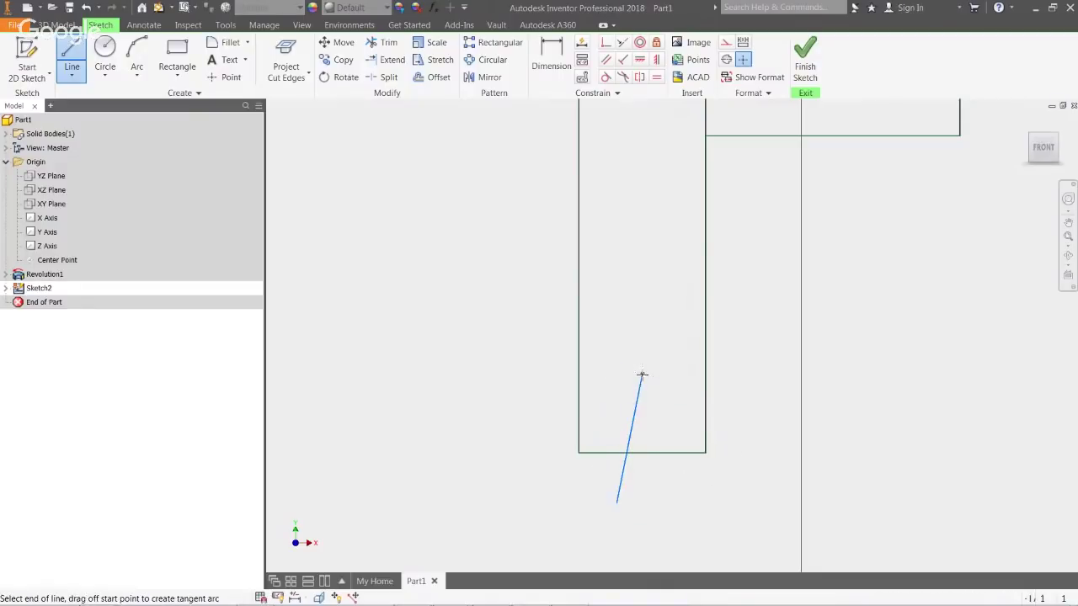
left_click(687, 502)
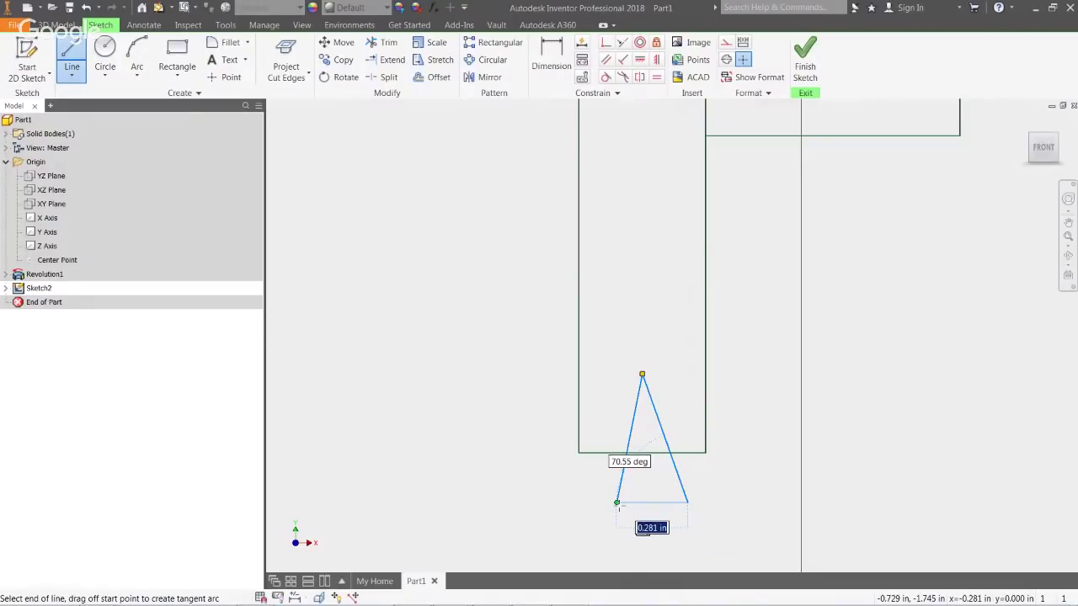
left_click(617, 502)
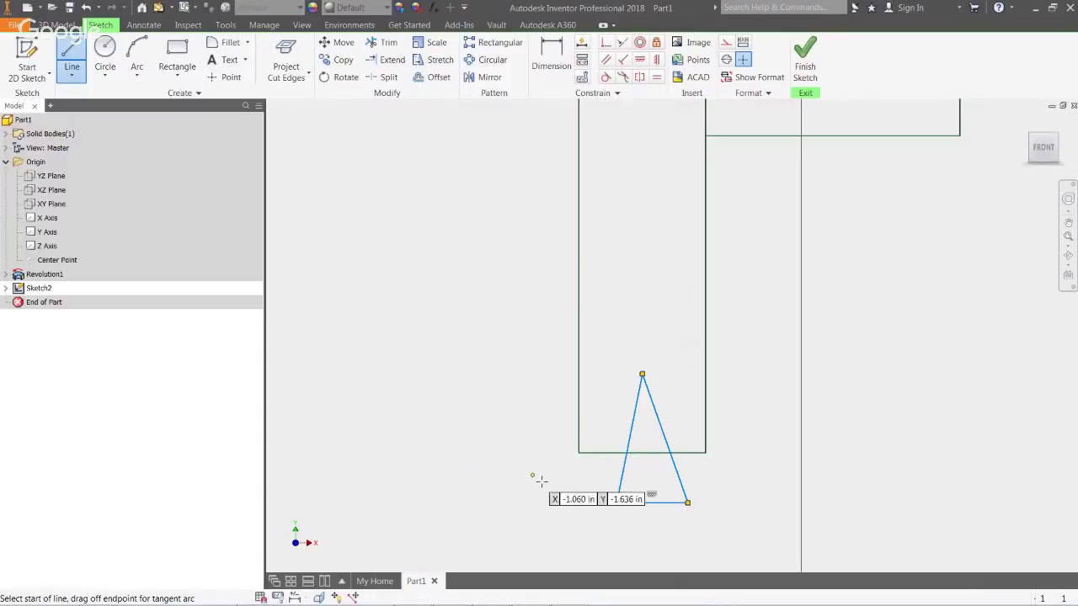
key("Escape")
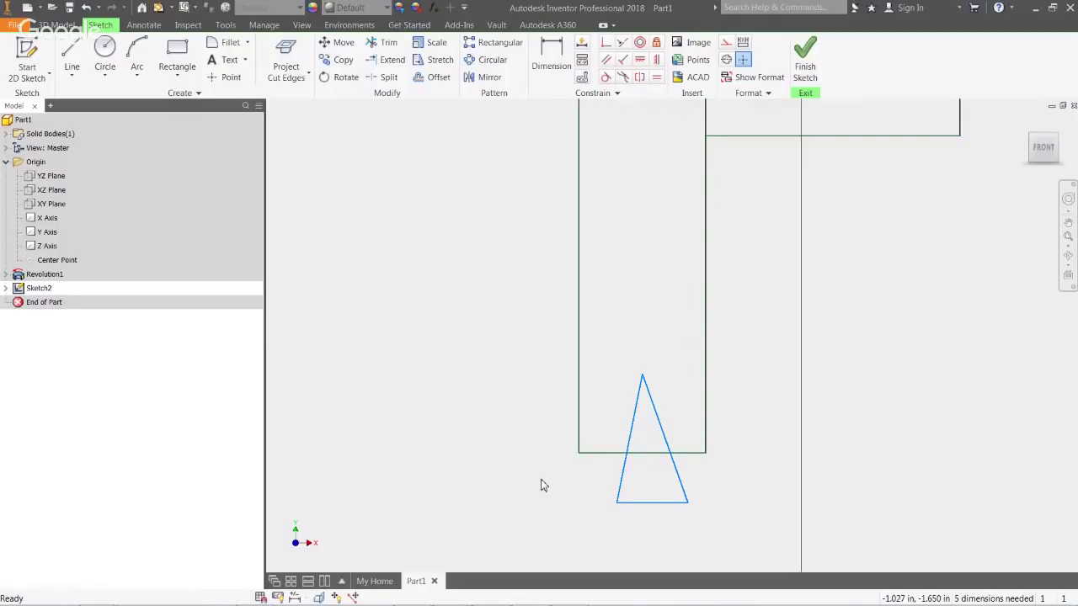
- Dimension the horizontal distance from the triangle's left base corner to the flange's left edge as 0.138 in
key("d")
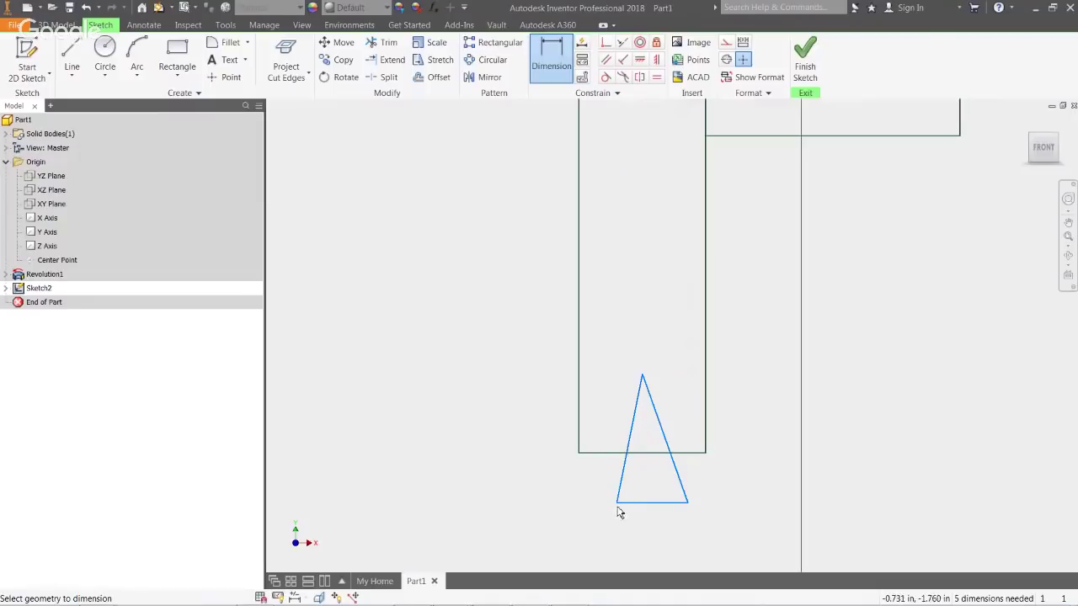
left_click(617, 505)
left_click(580, 460)
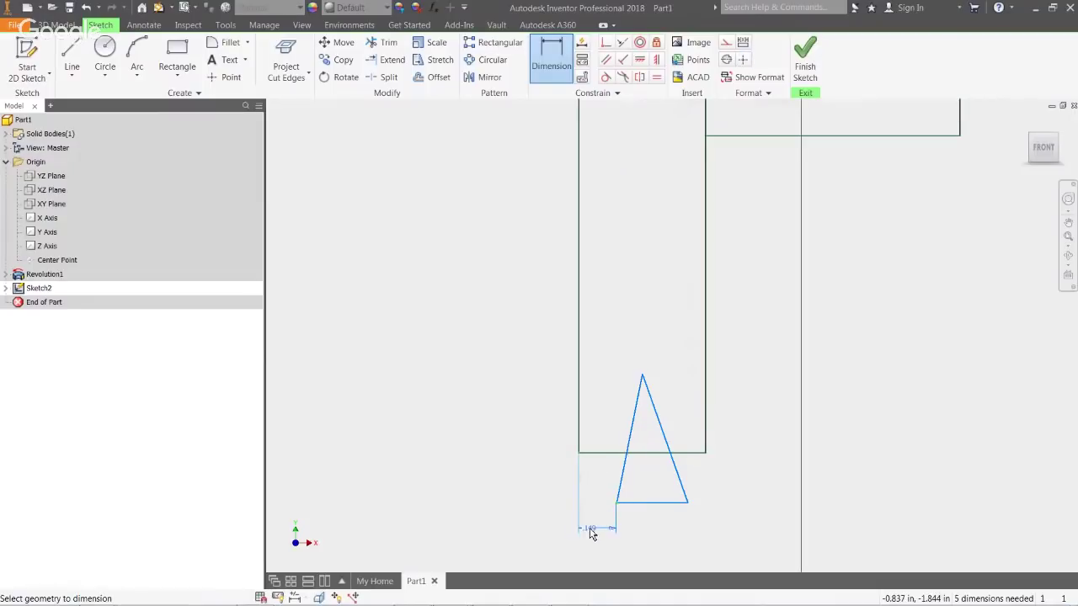
left_click(597, 532)
key("BackSpace")
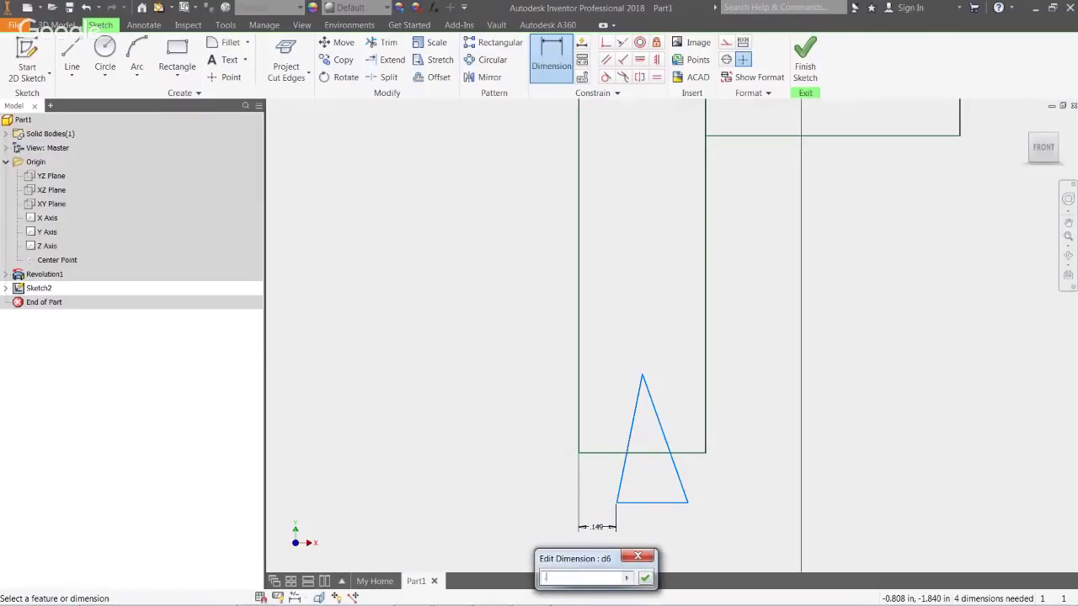
key("Return")
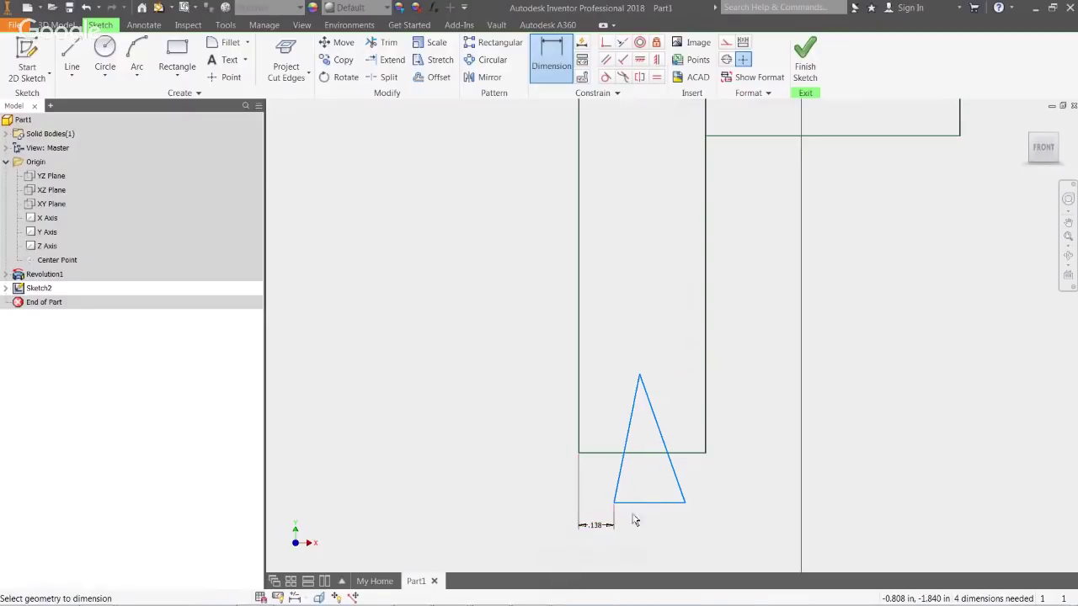
- Dimension the triangle's base 0.1 in below the flange's lower edge
left_click(710, 454)
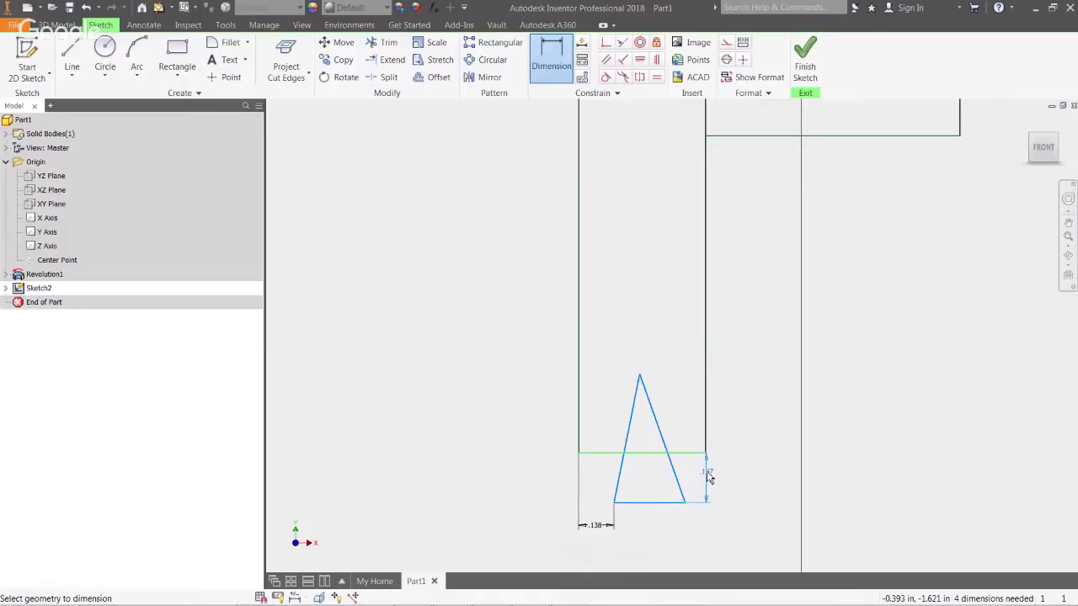
left_click(741, 486)
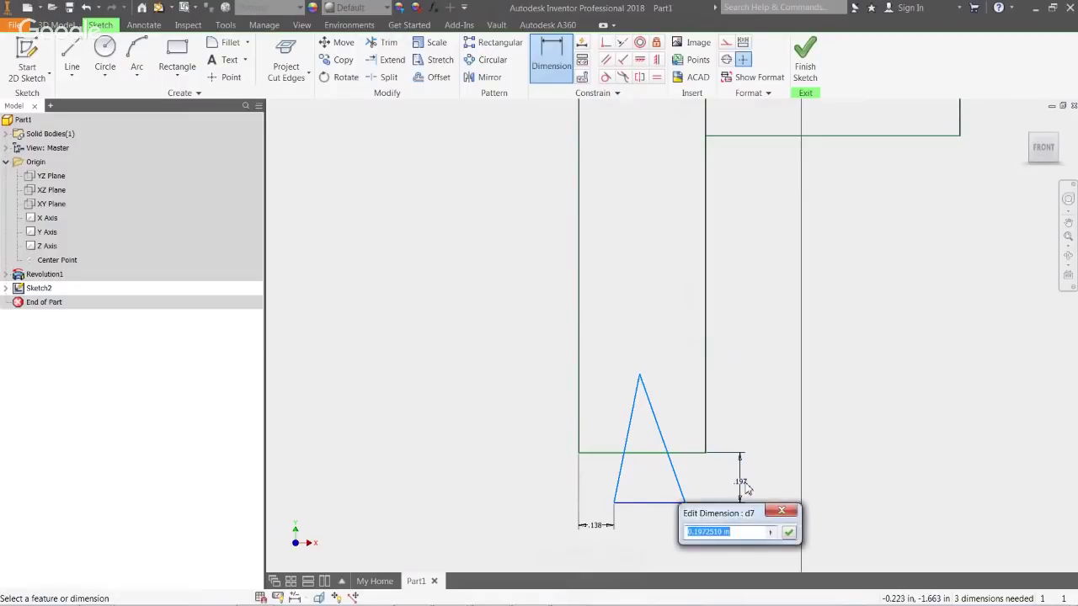
type(".1")
key("Return")
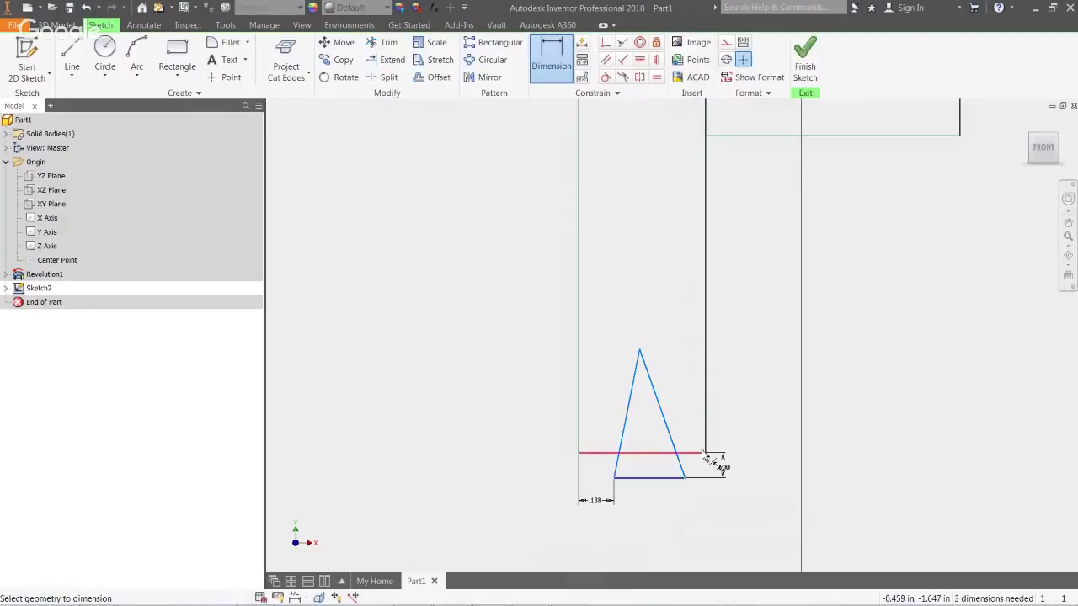
- Dimension the horizontal distance from the triangle's right base corner to the flange's right edge as 0.138 in
left_click(705, 454)
left_click(694, 515)
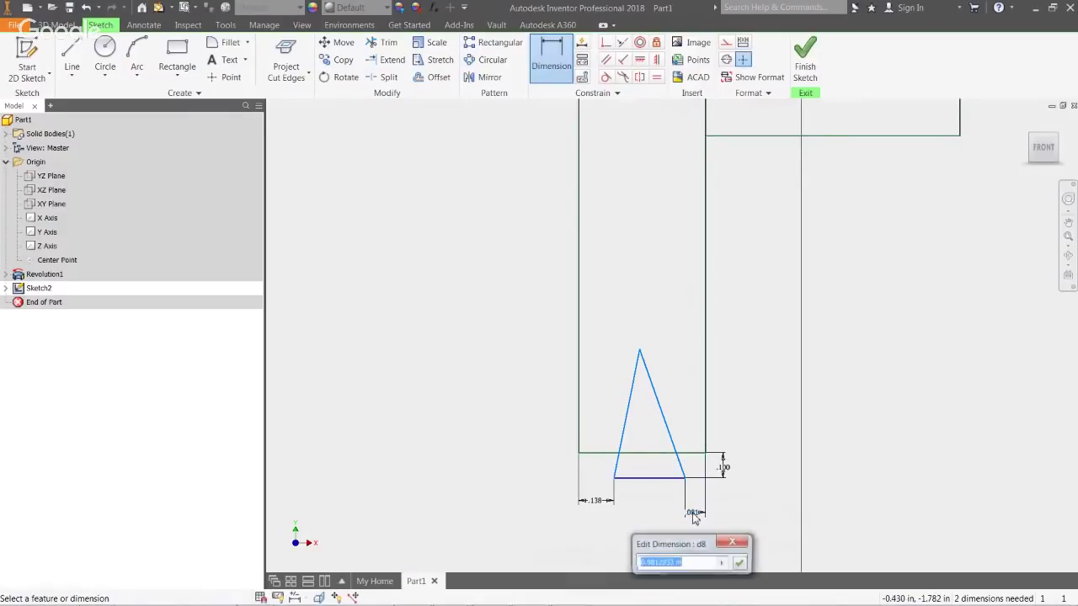
type(".138")
key("Return")
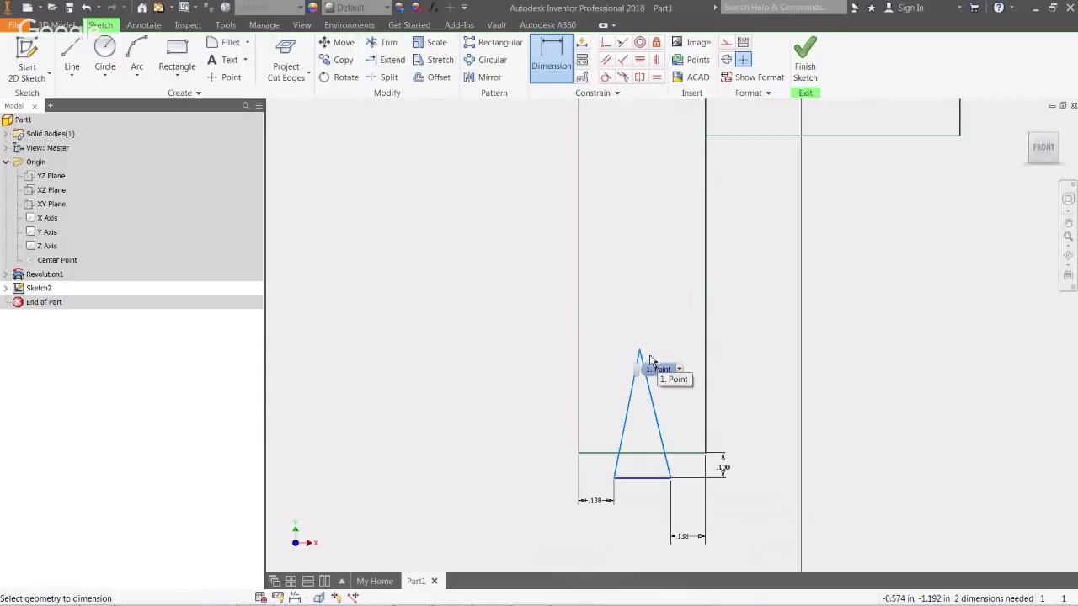
- Dimension the angle between the triangle's left side and the flange's left edge as 20 degrees
left_click(580, 375)
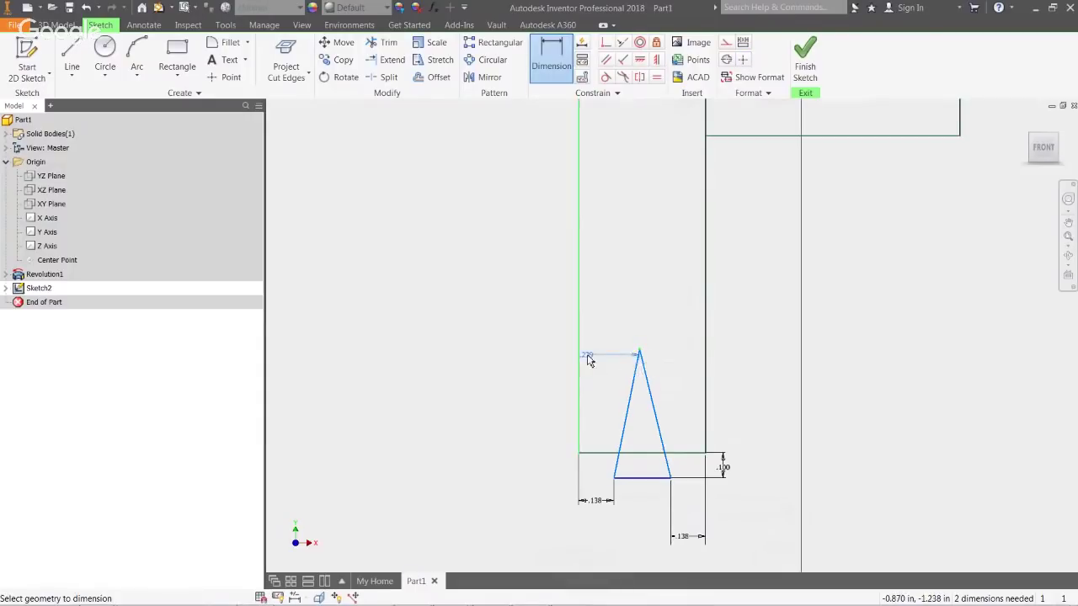
key("Escape")
key("d")
left_click(630, 403)
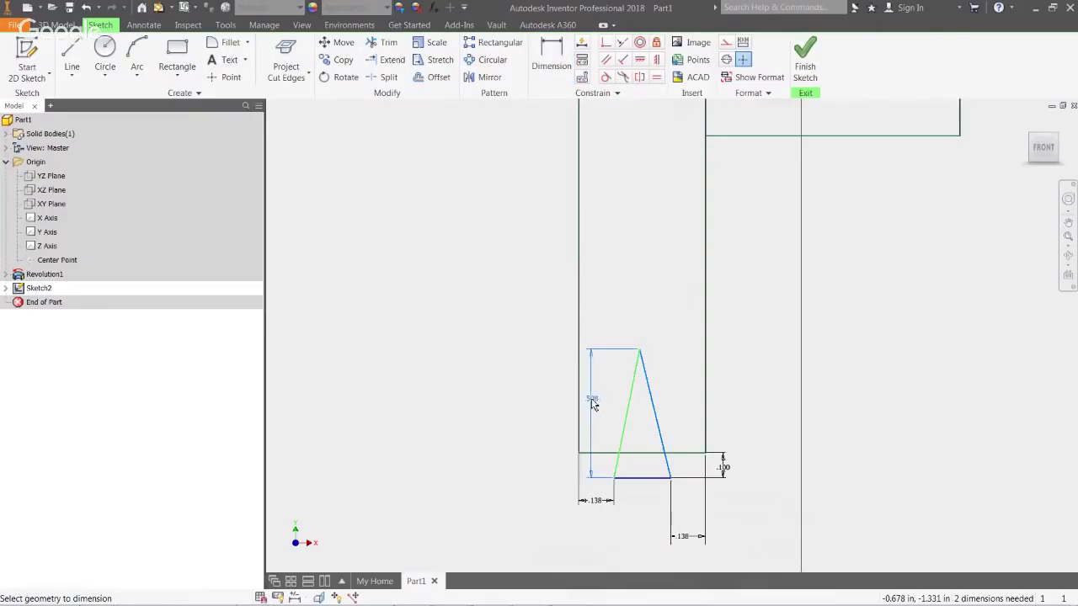
left_click(579, 406)
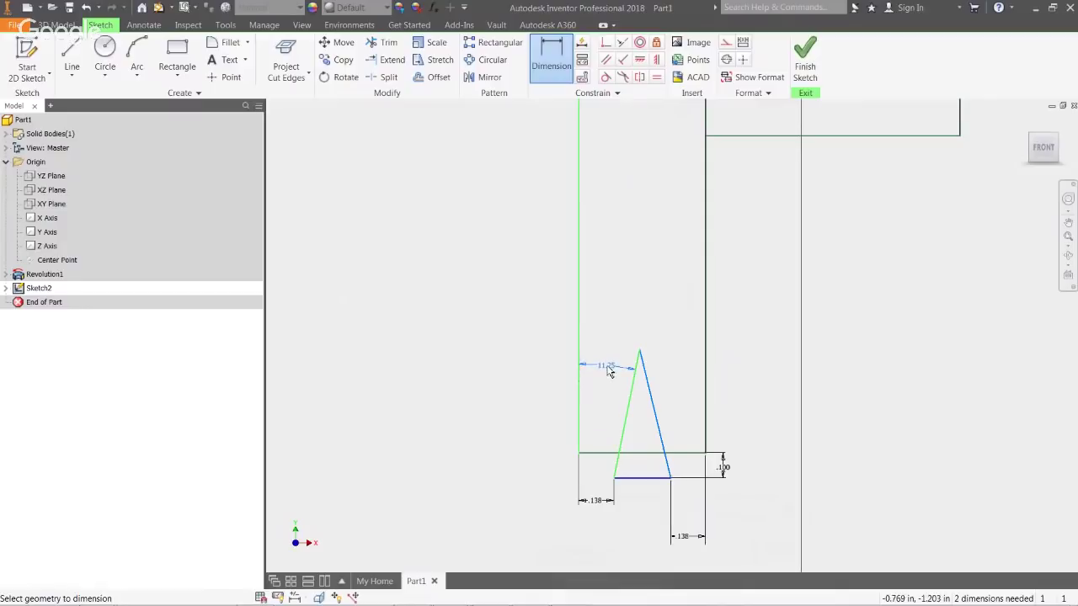
left_click(610, 369)
type("20")
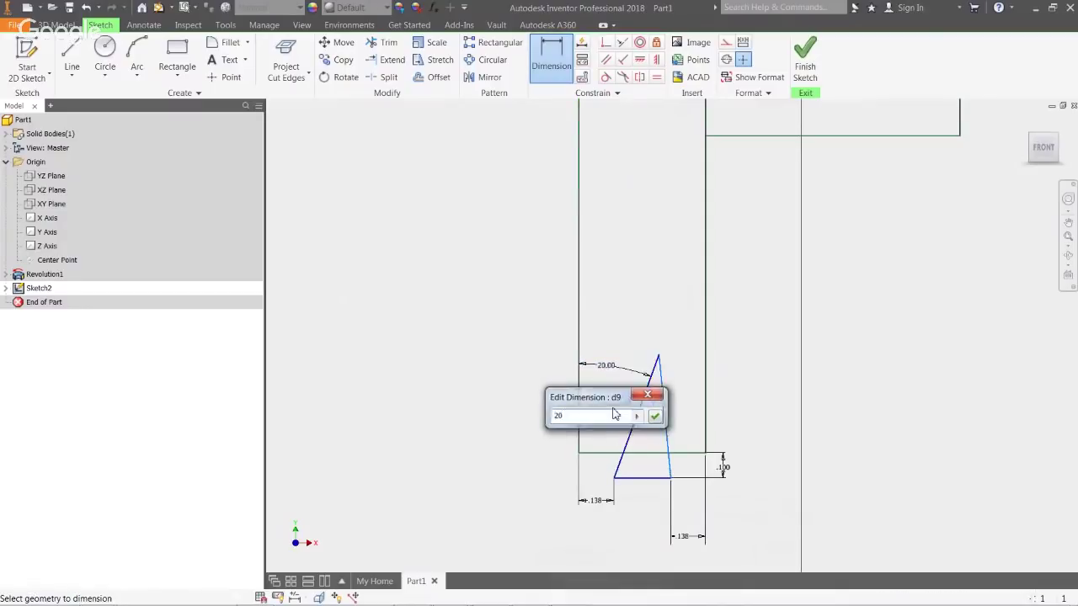
key("Return")
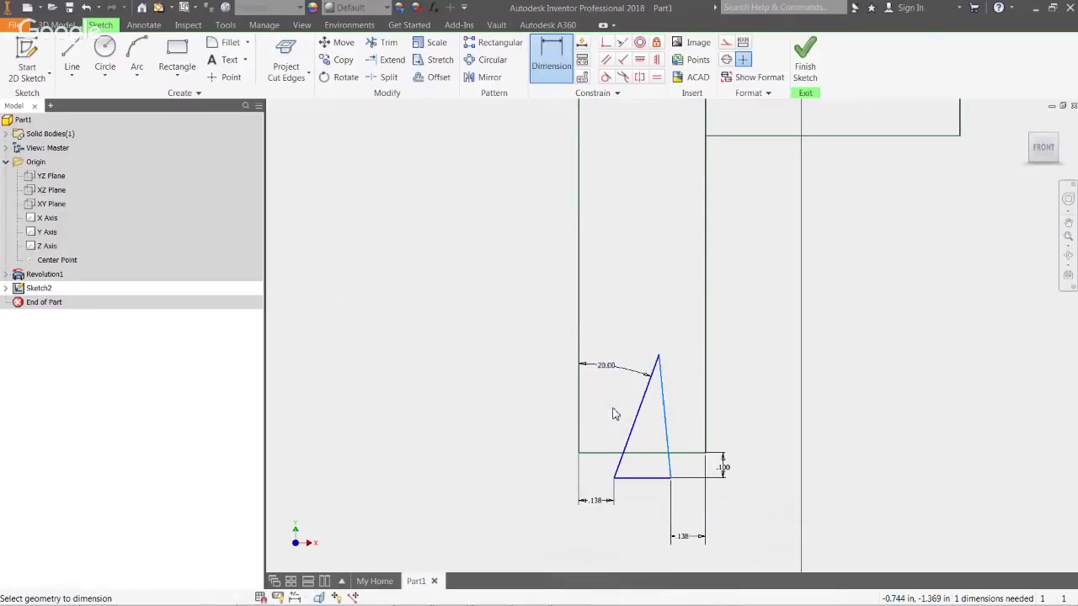
- Dimension the angle between the triangle's right side and the flange's right edge as 20 degrees
left_click(667, 417)
left_click(706, 408)
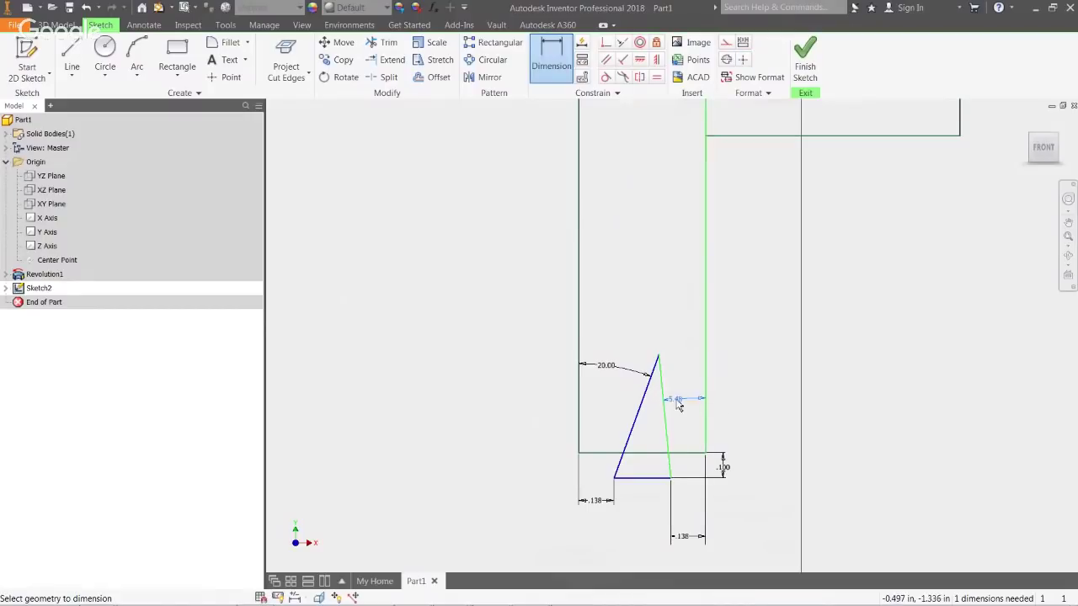
left_click(689, 389)
type("20")
key("Return")
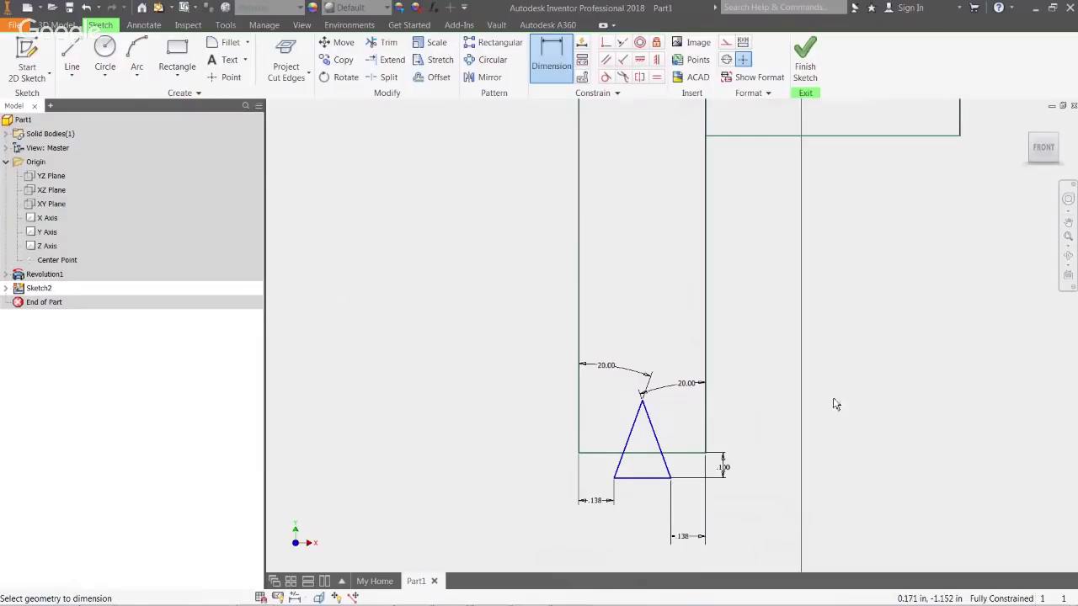
- Sketch a horizontal axis line through the middle of the bore, extending past both ends of the part, and finish the sketch
scroll(816, 472, "down", 5)
scroll(872, 384, "up", 5)
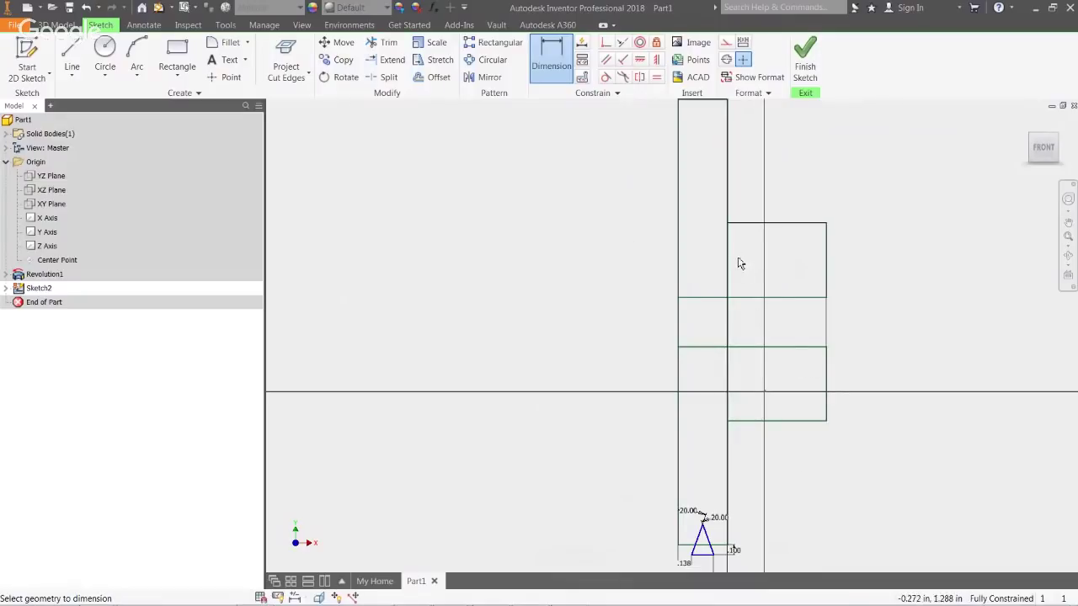
left_click(72, 56)
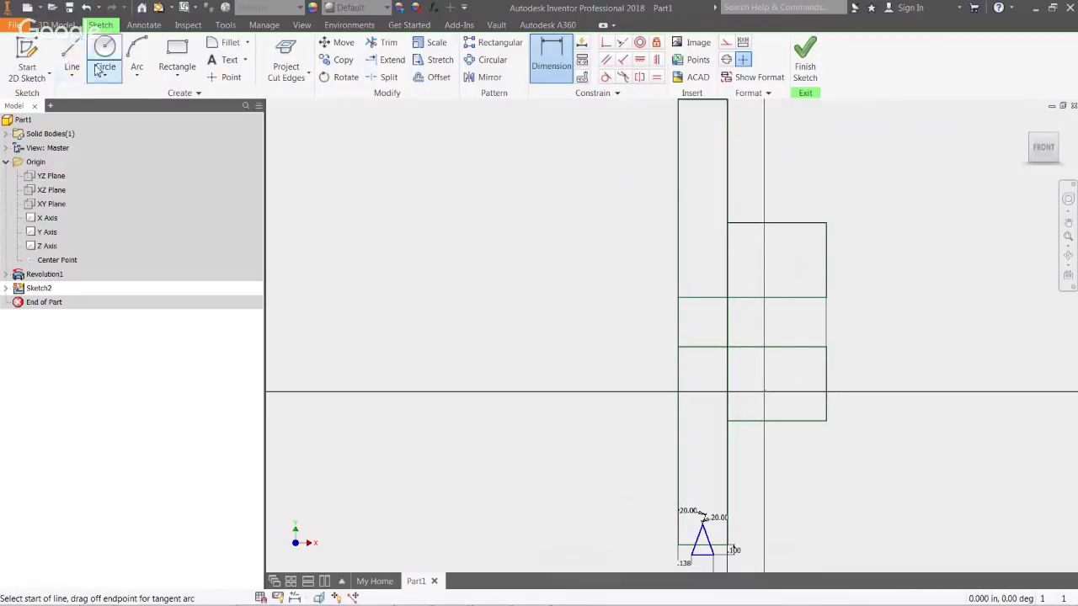
left_click(661, 321)
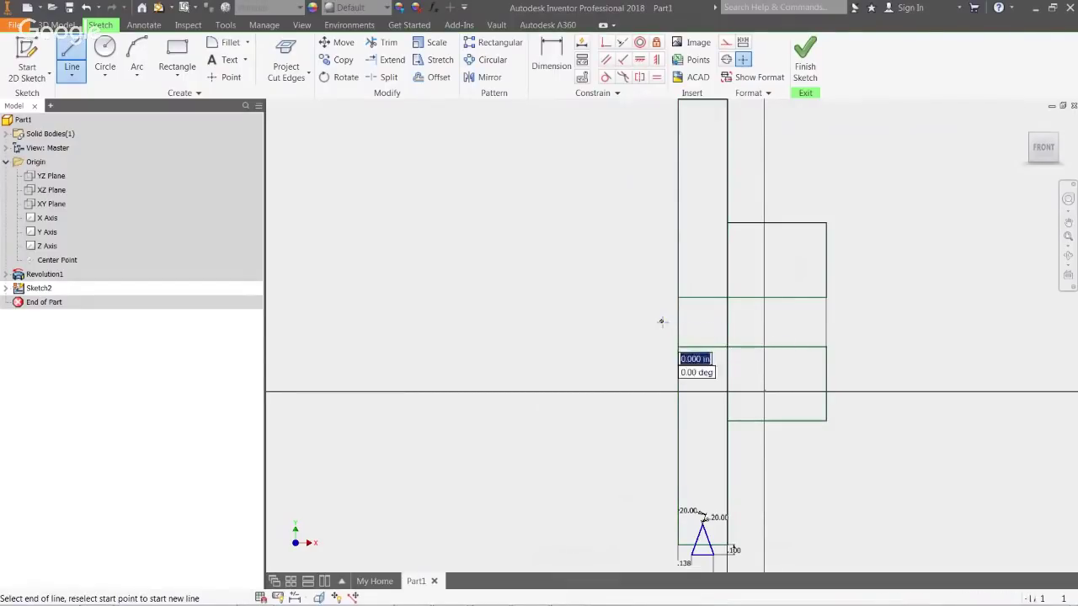
left_click(861, 320)
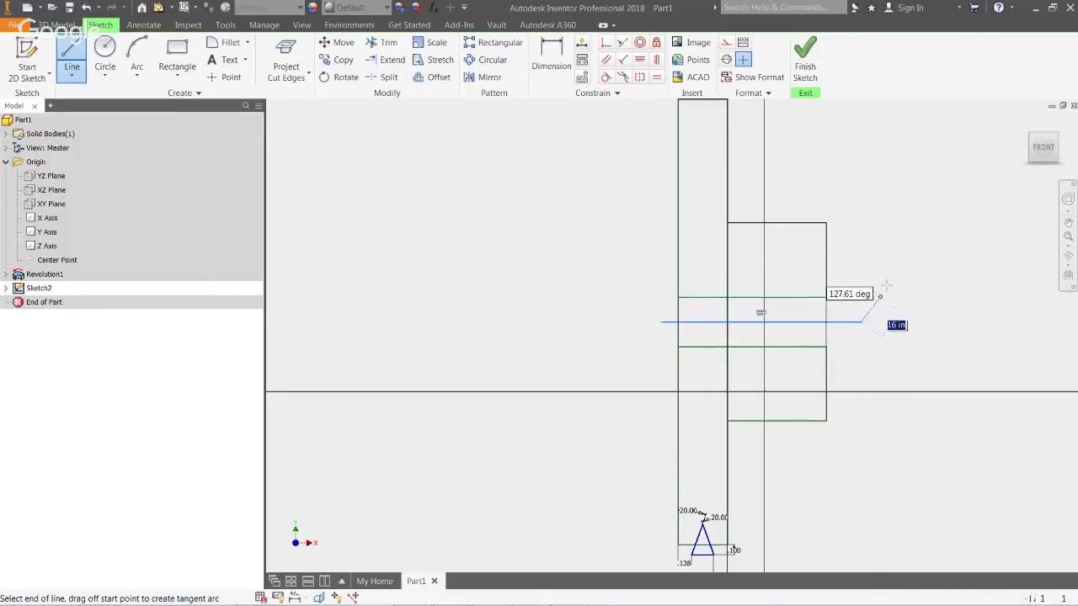
key("Escape")
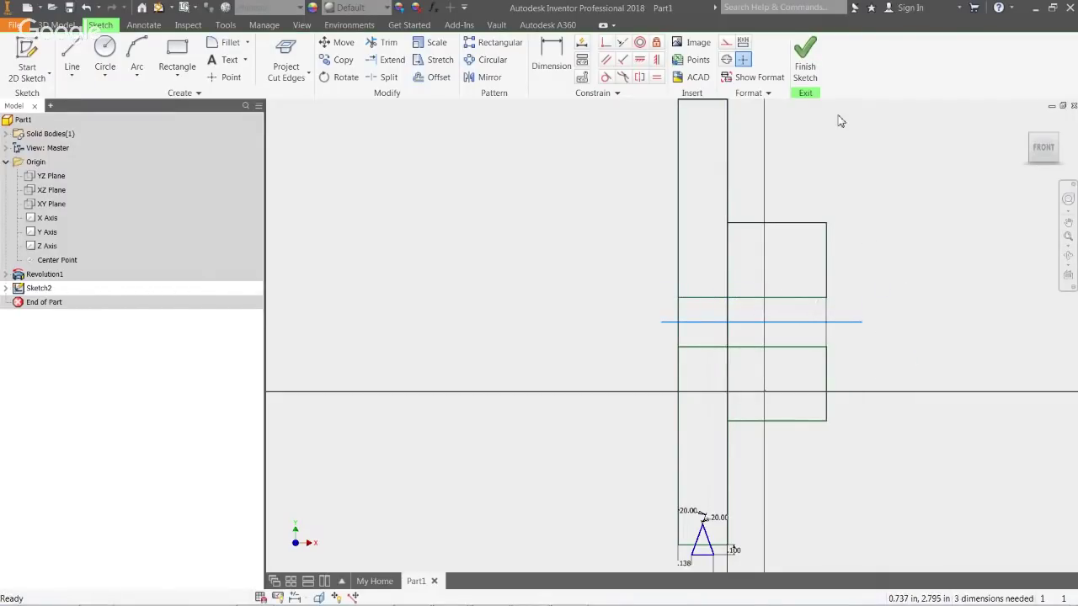
left_click(806, 65)
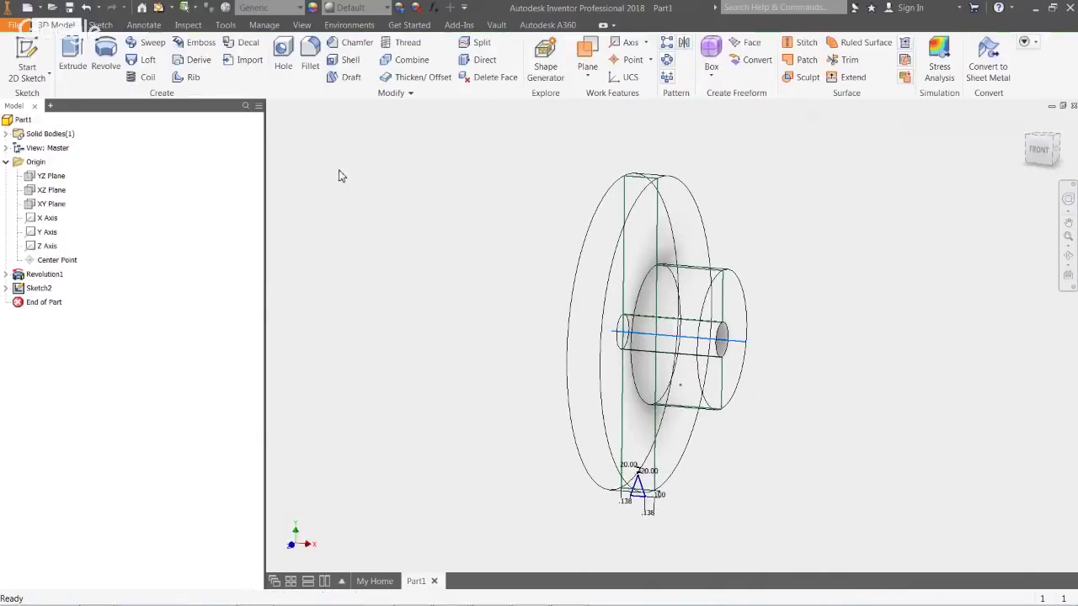
- Revolve the triangular profile fully around the sketched axis line as a cut to form a V-groove in the flange rim
left_click(104, 55)
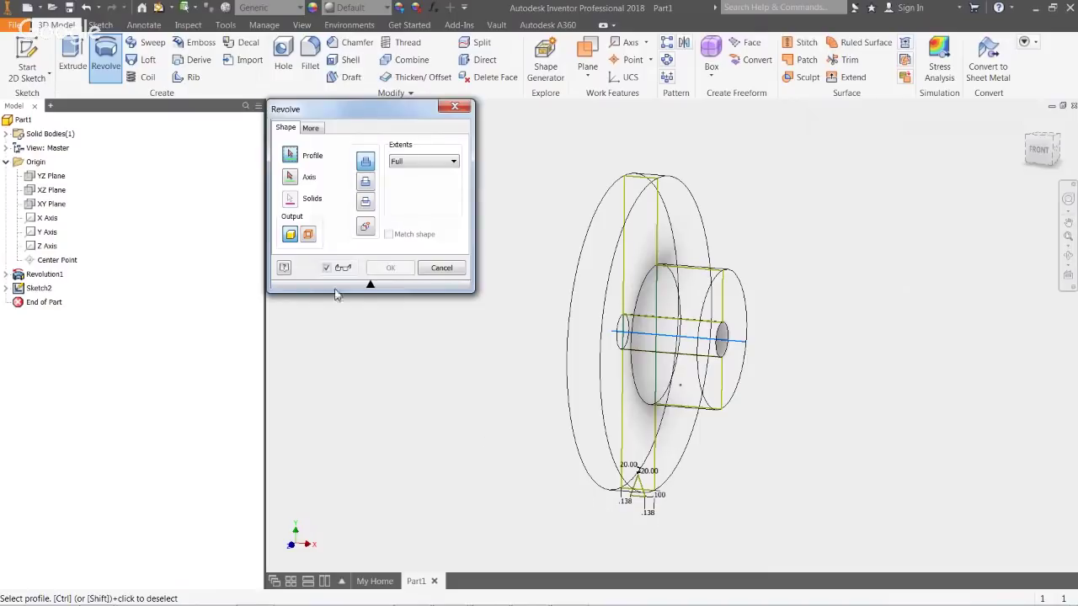
left_click(645, 500)
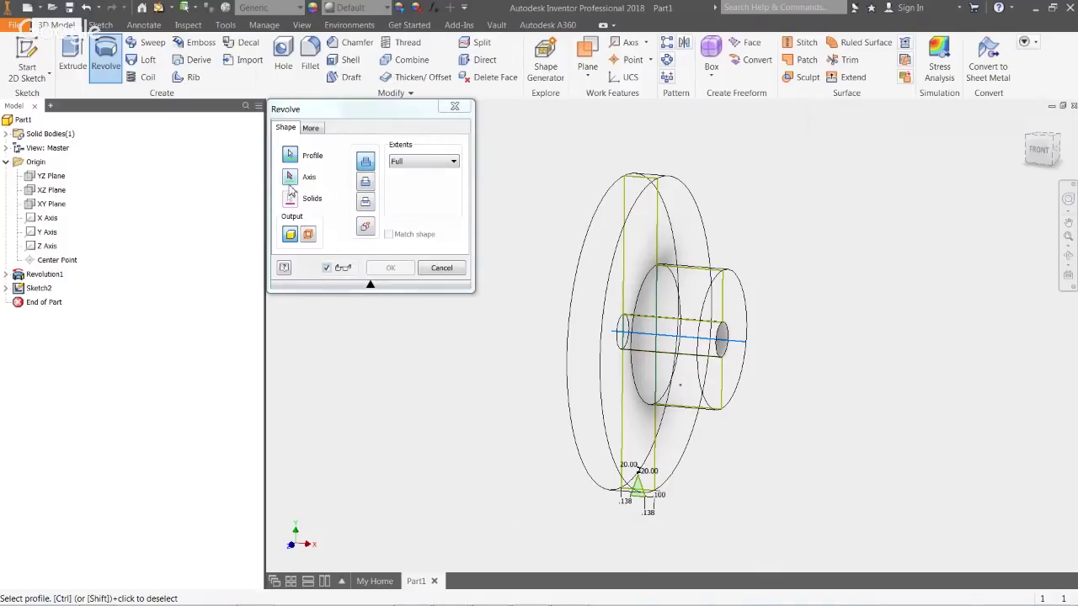
left_click(290, 178)
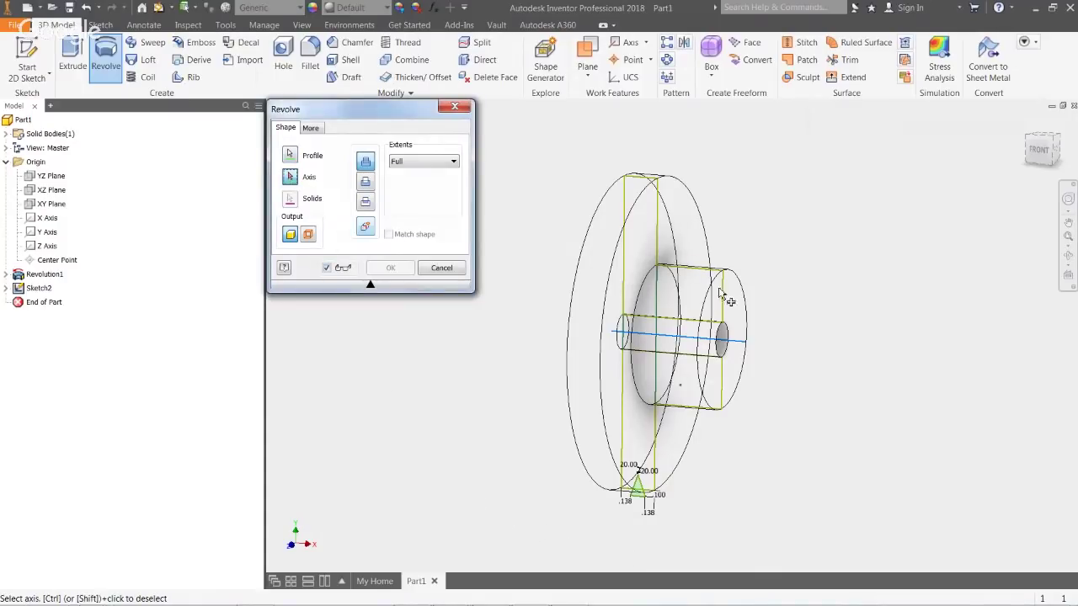
left_click(744, 347)
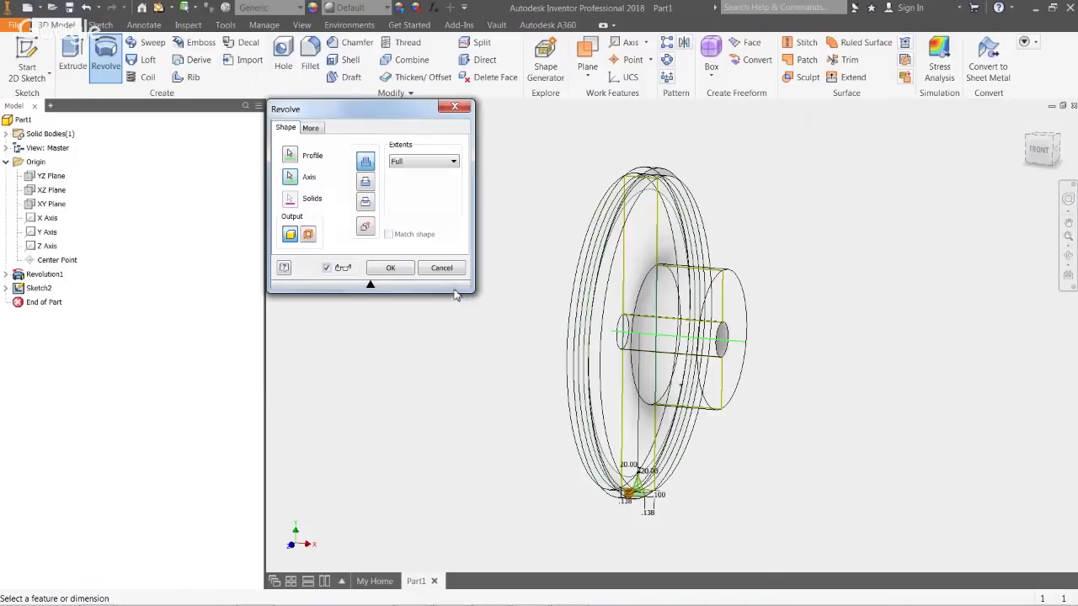
left_click(366, 183)
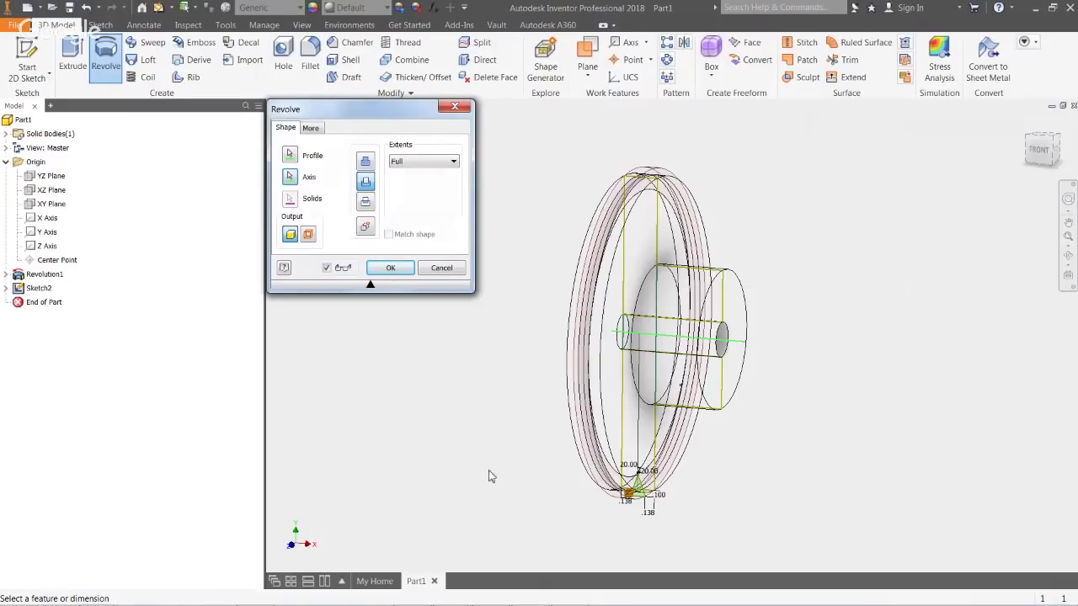
left_click(397, 275)
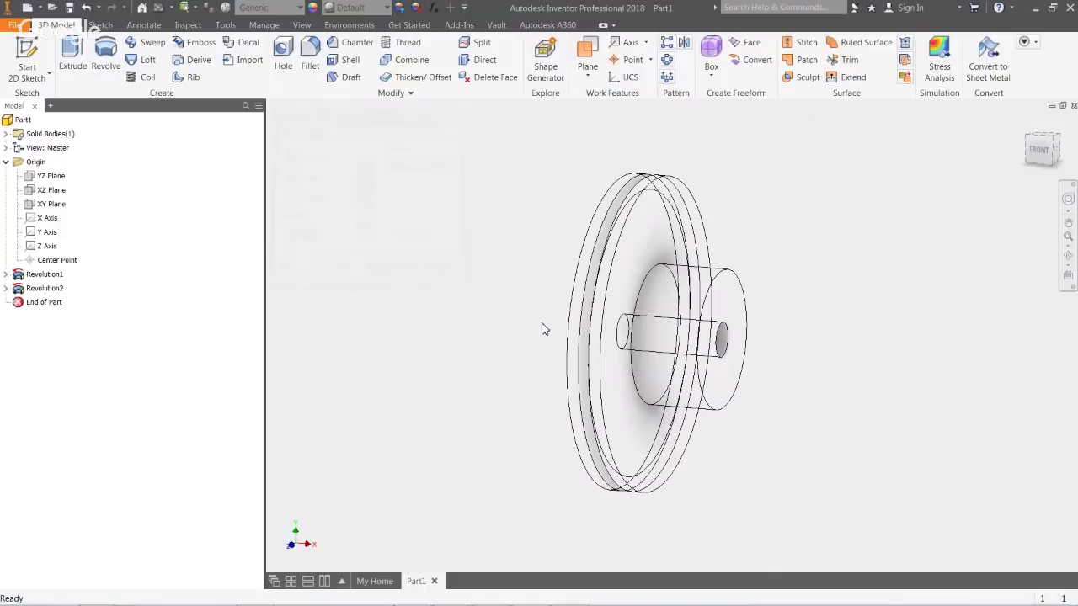
- Show the part in an isometric view with the Shaded with Edges visual style
left_click(1039, 150)
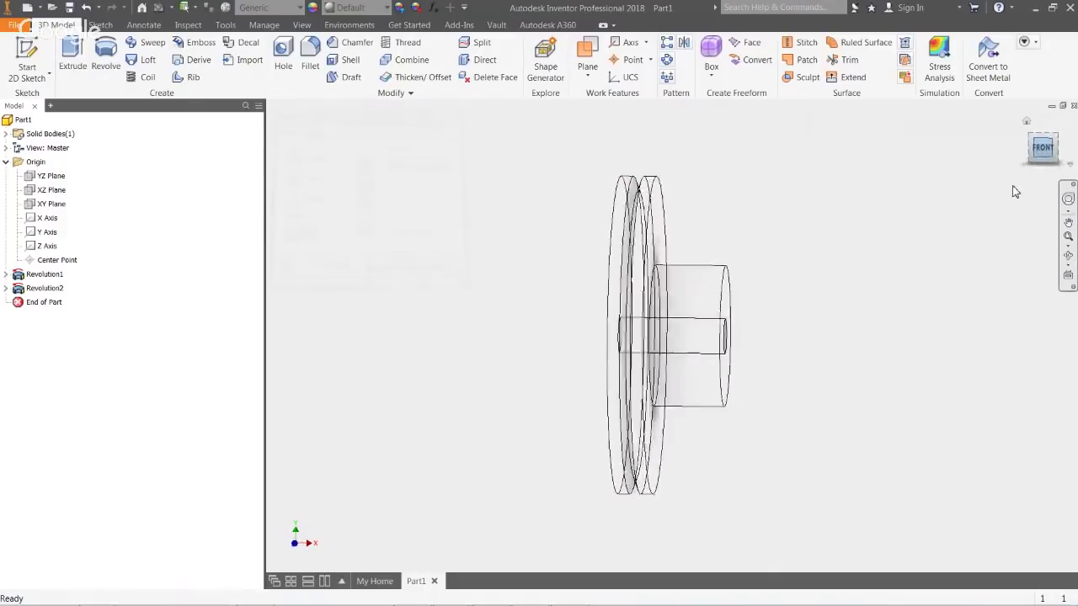
left_click(1057, 143)
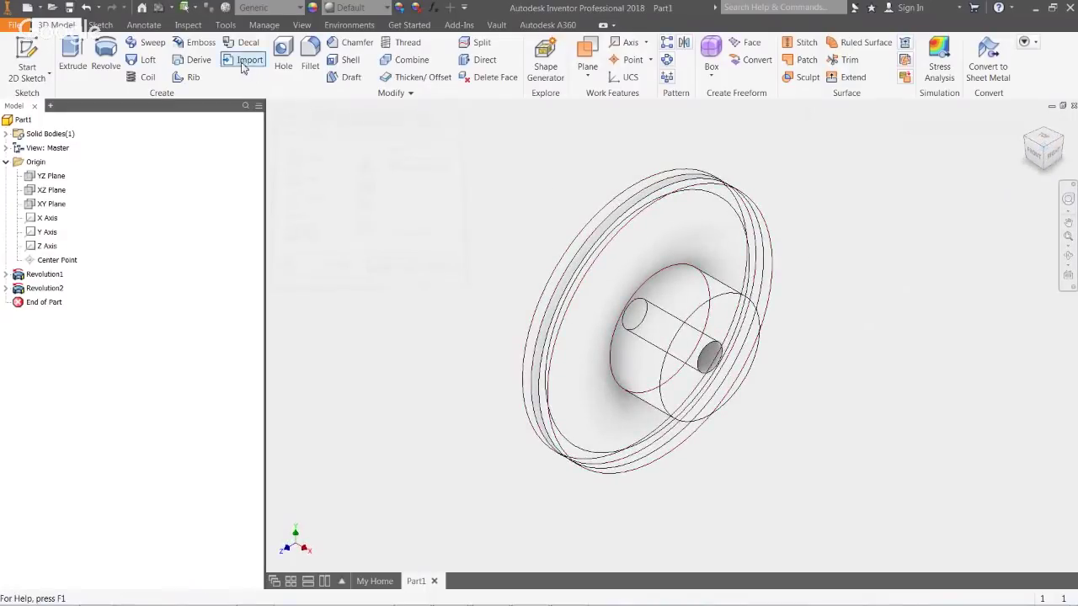
left_click(301, 24)
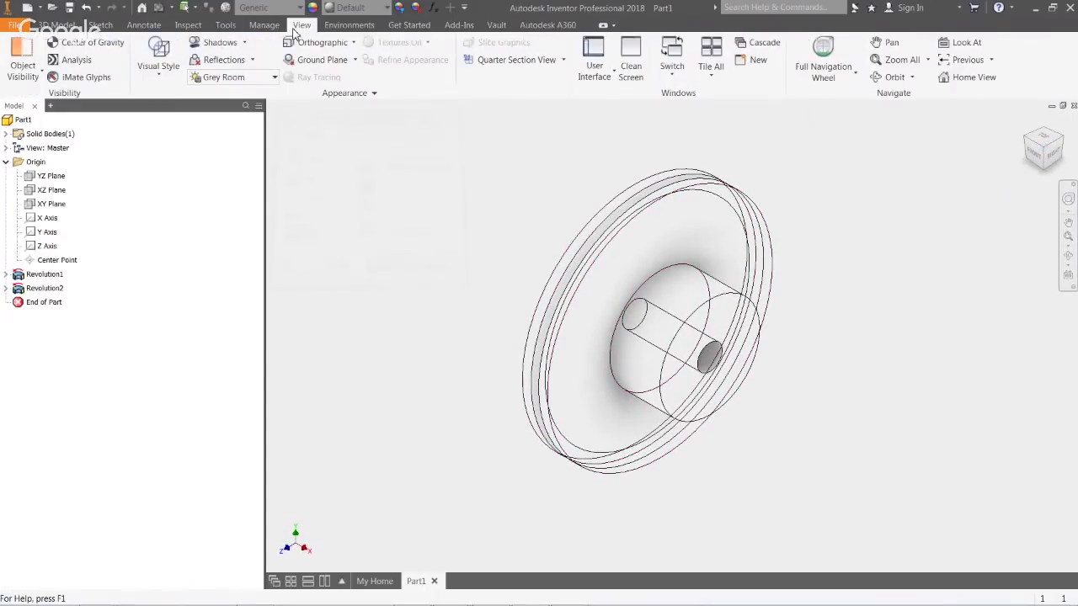
left_click(160, 72)
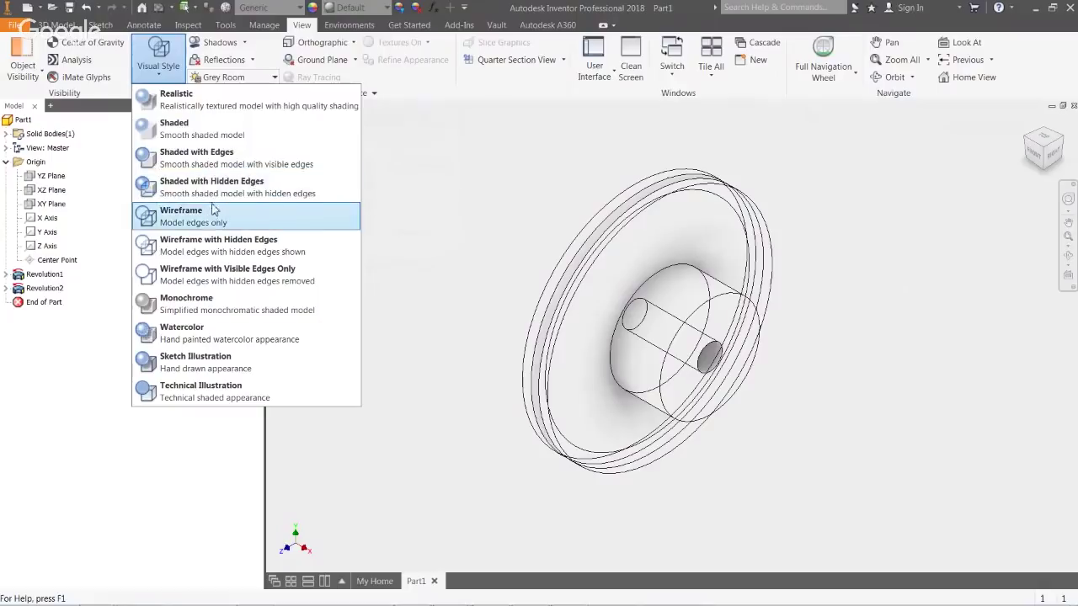
left_click(225, 168)
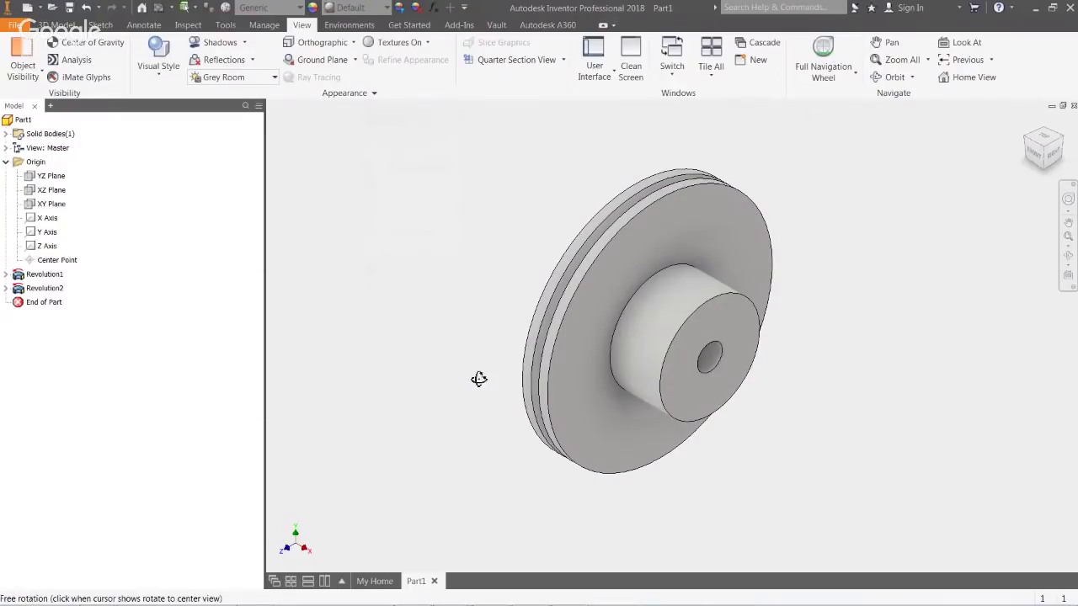
- Inspect the grooved part from different angles, ending with the Right view facing the hub
middle_click_drag(477, 380, 526, 361, "shift")
left_click_drag(538, 365, 503, 351)
middle_click_drag(504, 352, 505, 339, "shift")
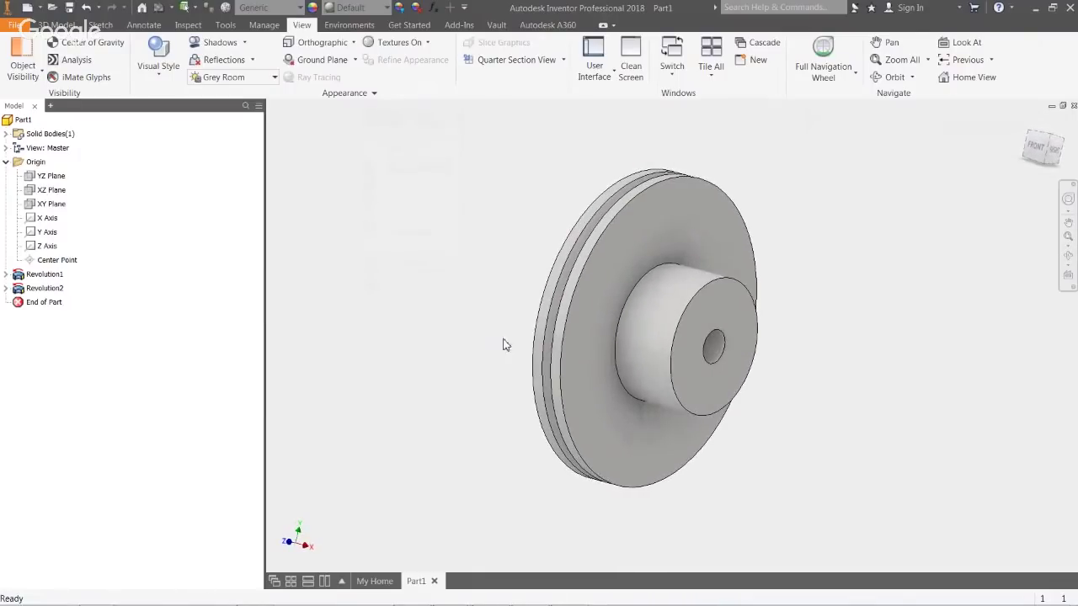
left_click_drag(1054, 151, 1024, 162)
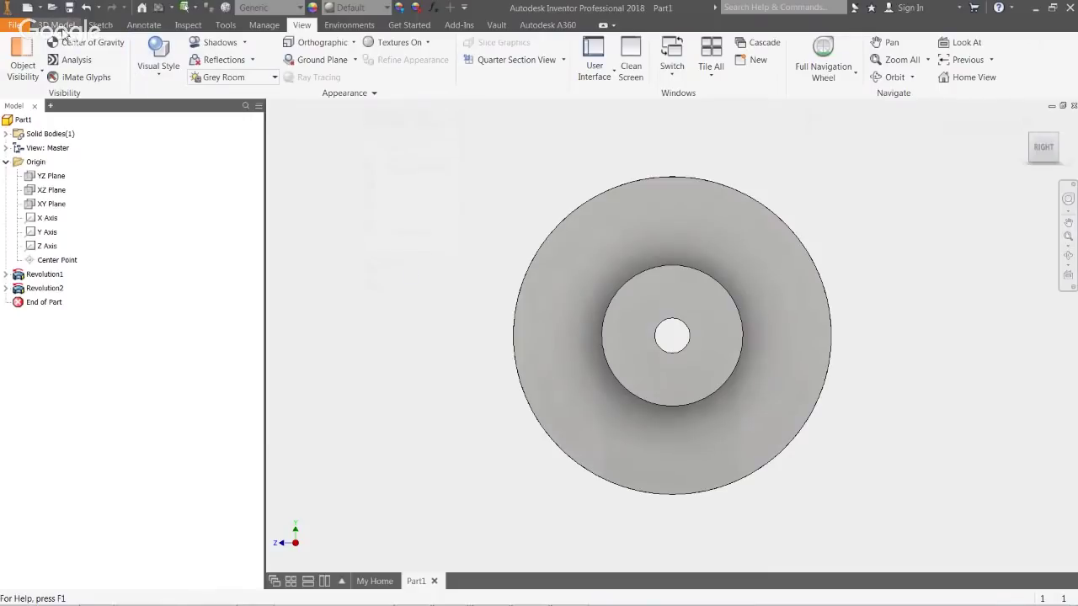
- Start a new sketch on the flange's hub-side face and show it straight on in the Right view
left_click(59, 26)
left_click(27, 60)
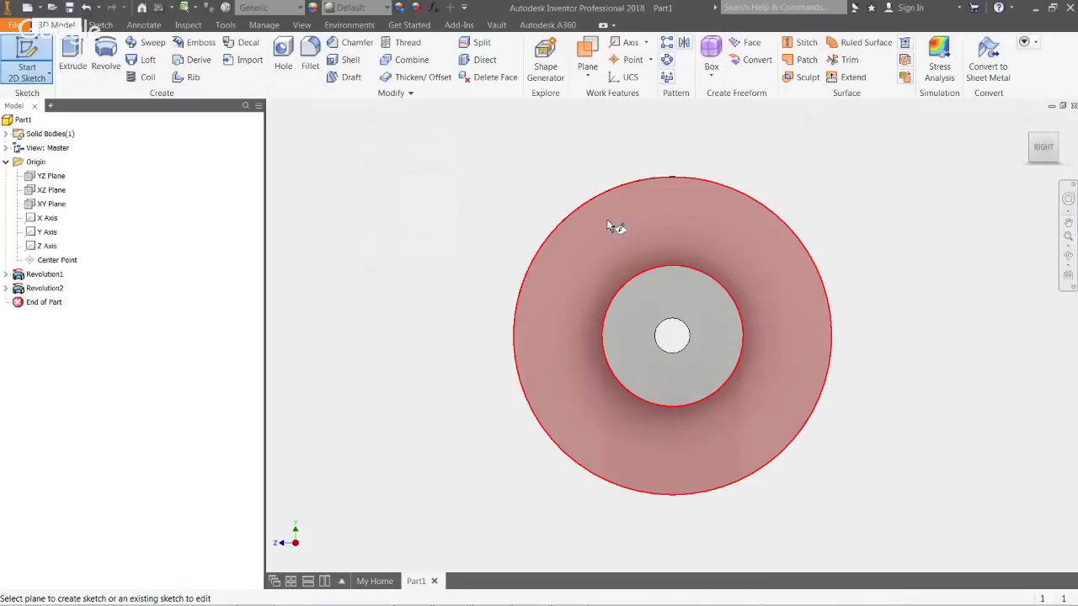
left_click(608, 221)
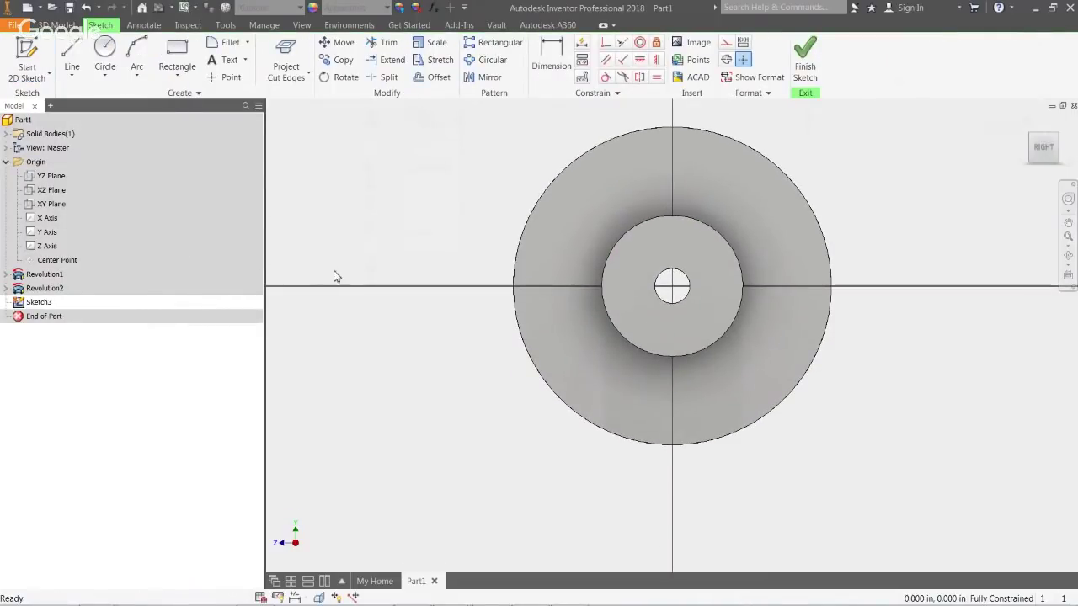
middle_click_drag(401, 250, 433, 269, "shift")
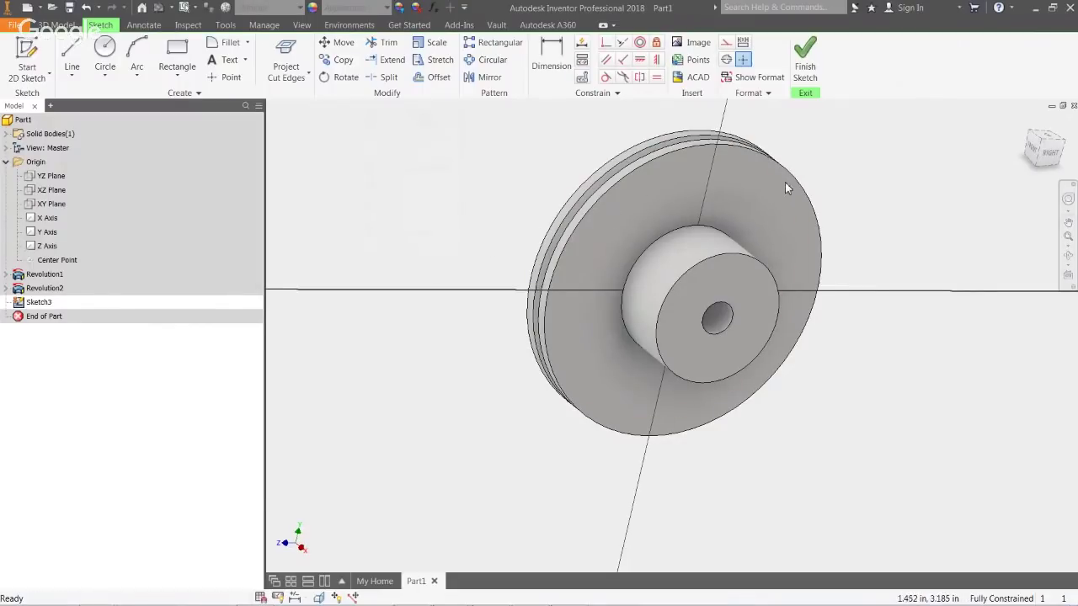
left_click(1053, 157)
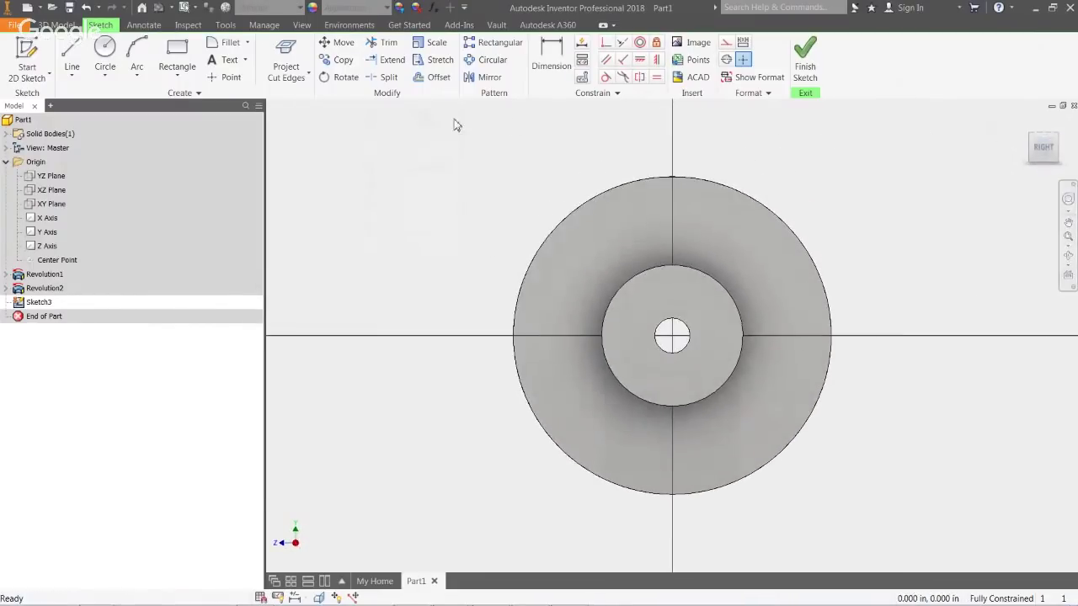
- Sketch a vertical 1.5 in line upward from the bore center onto the flange face
left_click(74, 56)
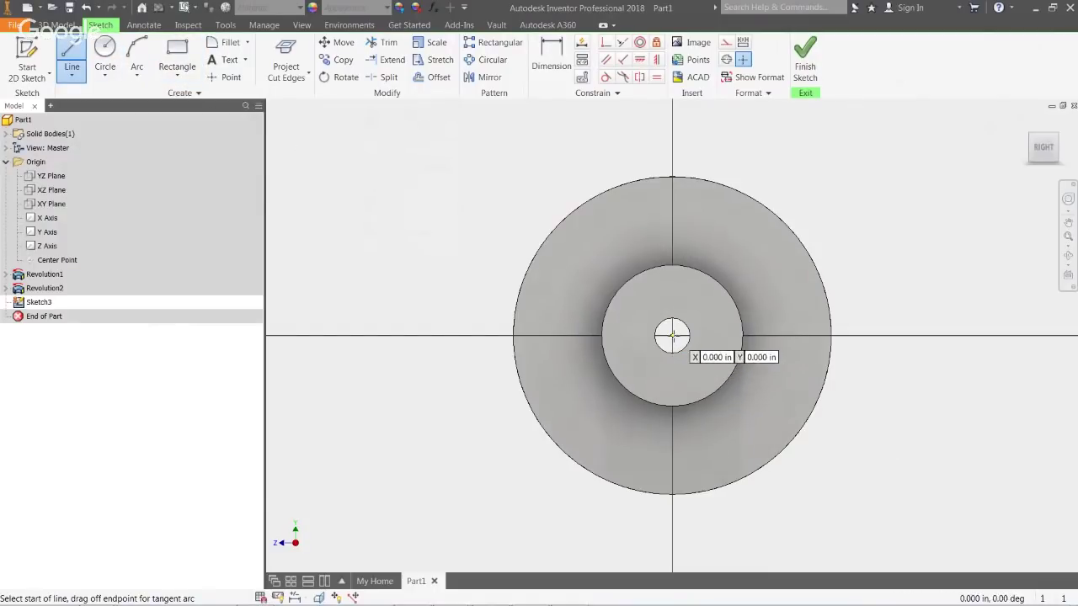
left_click(672, 337)
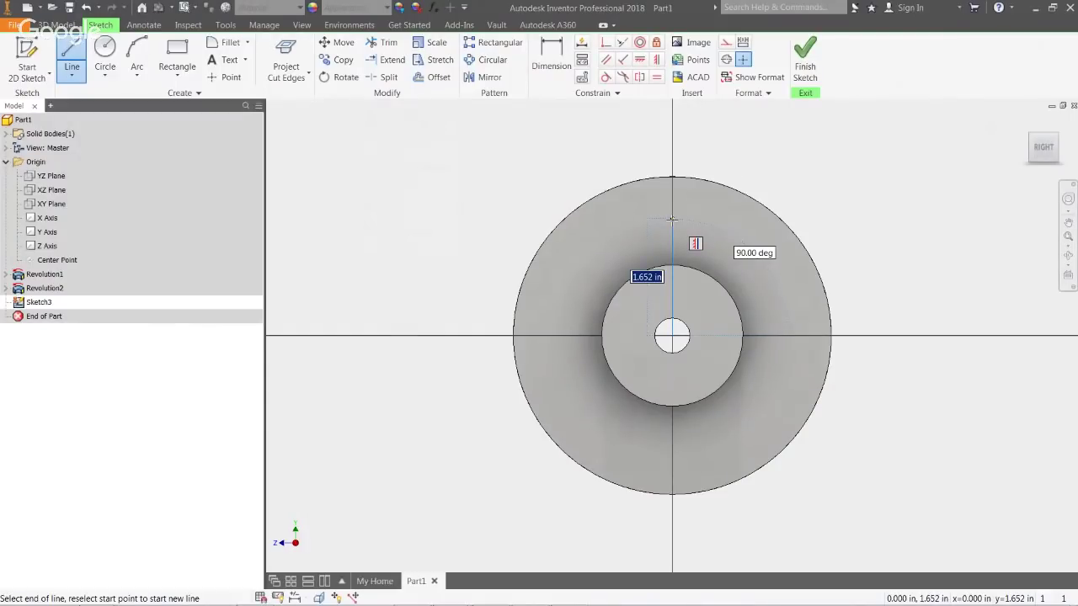
type("1.5")
key("Return")
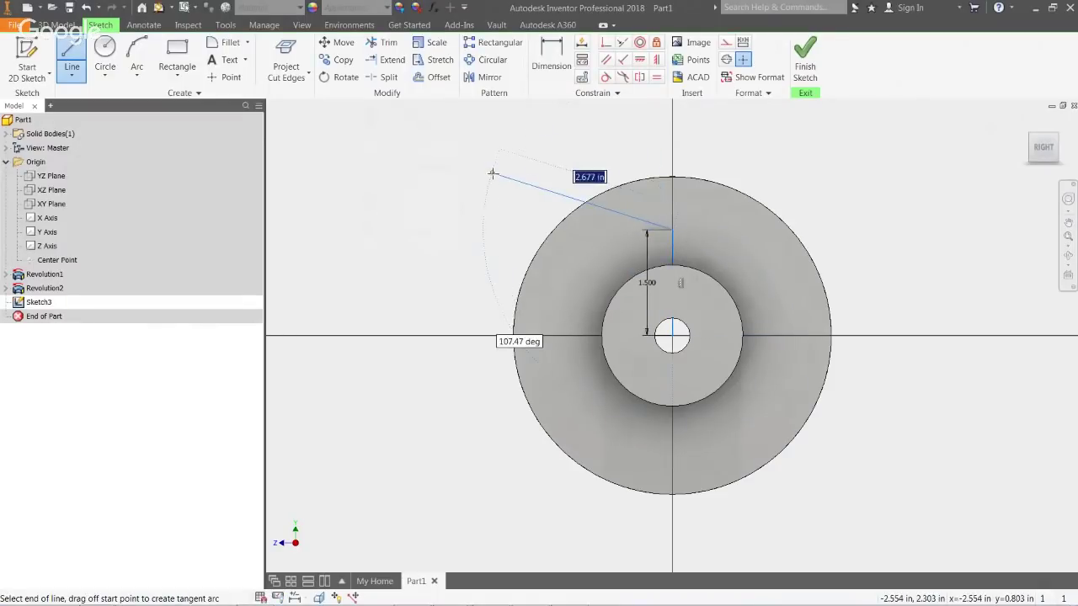
key("Escape")
key("Escape")
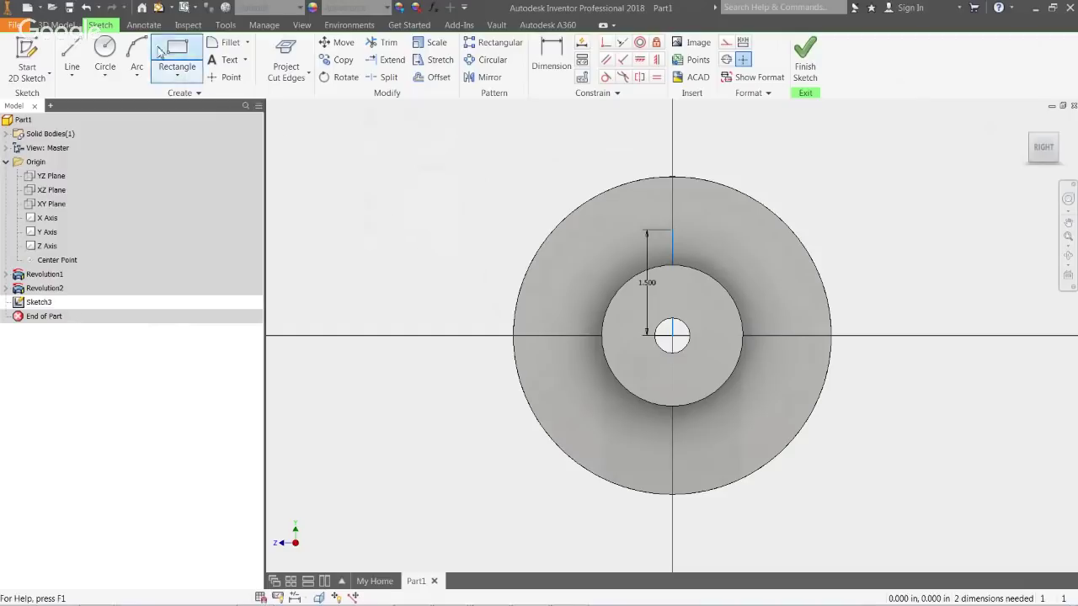
- Sketch a 0.5 in diameter circle centered on the line's upper end and finish the sketch
left_click(104, 52)
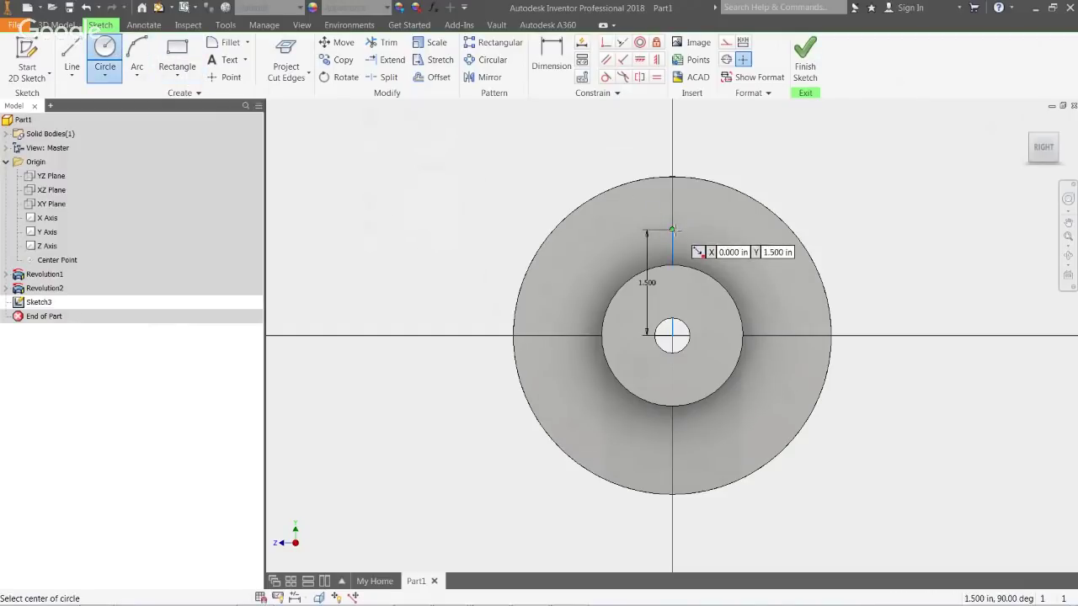
left_click(672, 229)
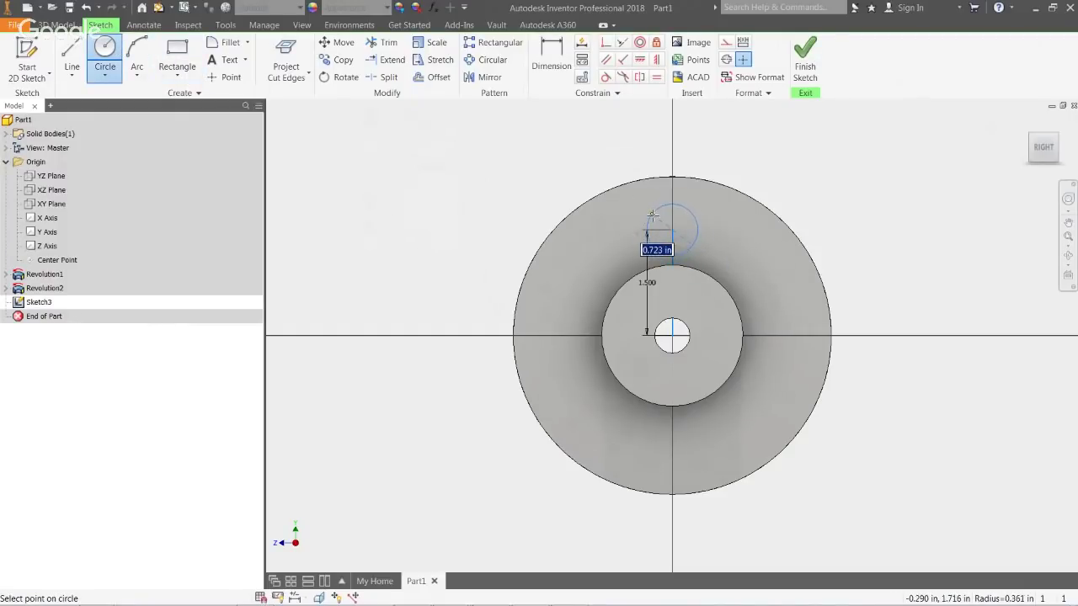
type(".")
key("Return")
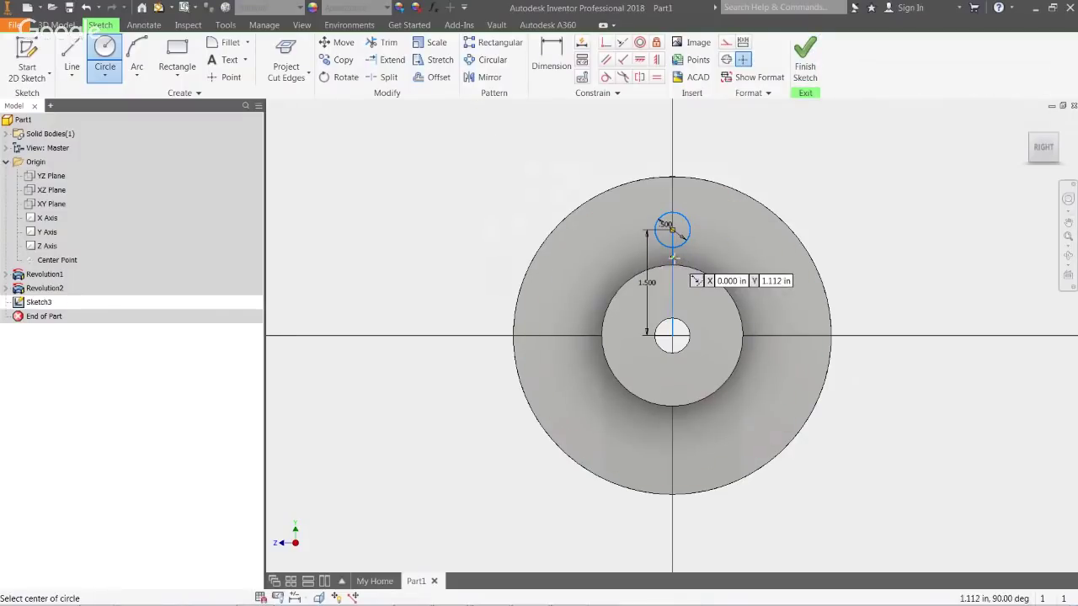
key("Escape")
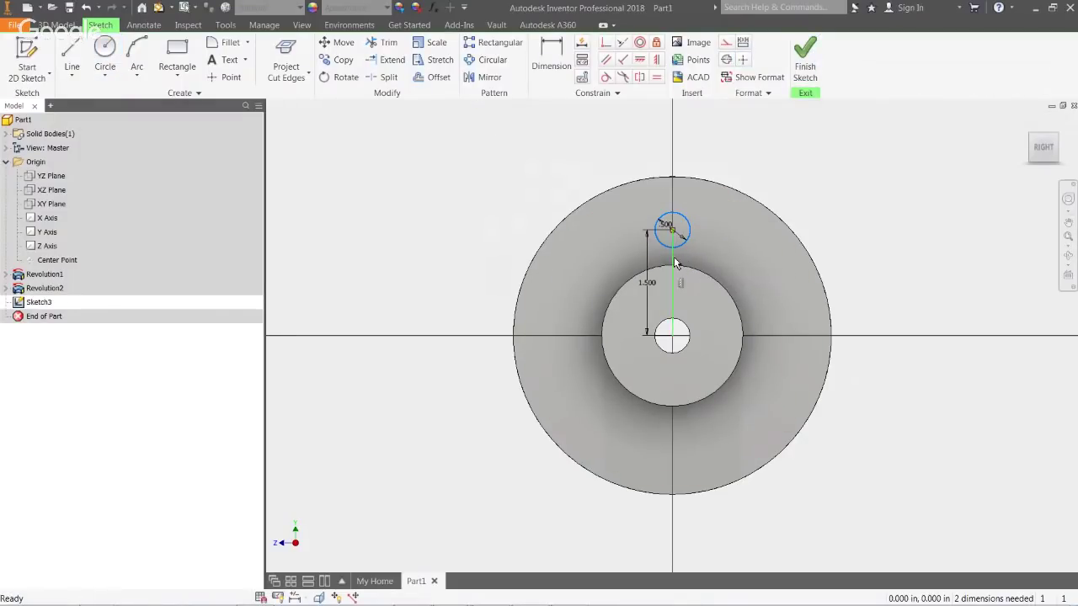
left_click(805, 58)
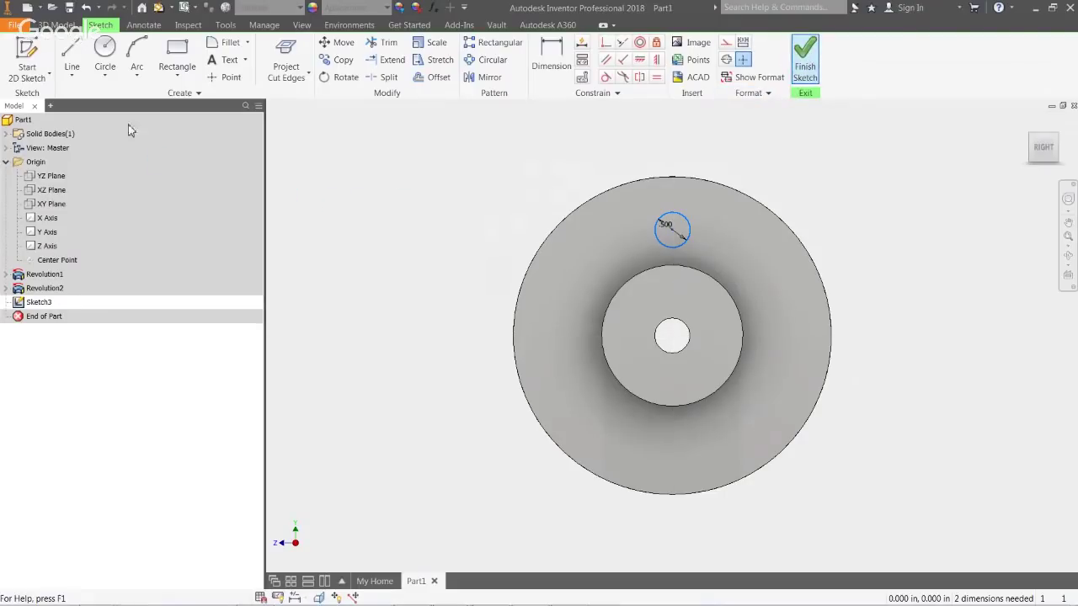
- Extrude the circle 0.75 in into the flange as a cut to make a through hole
left_click(72, 57)
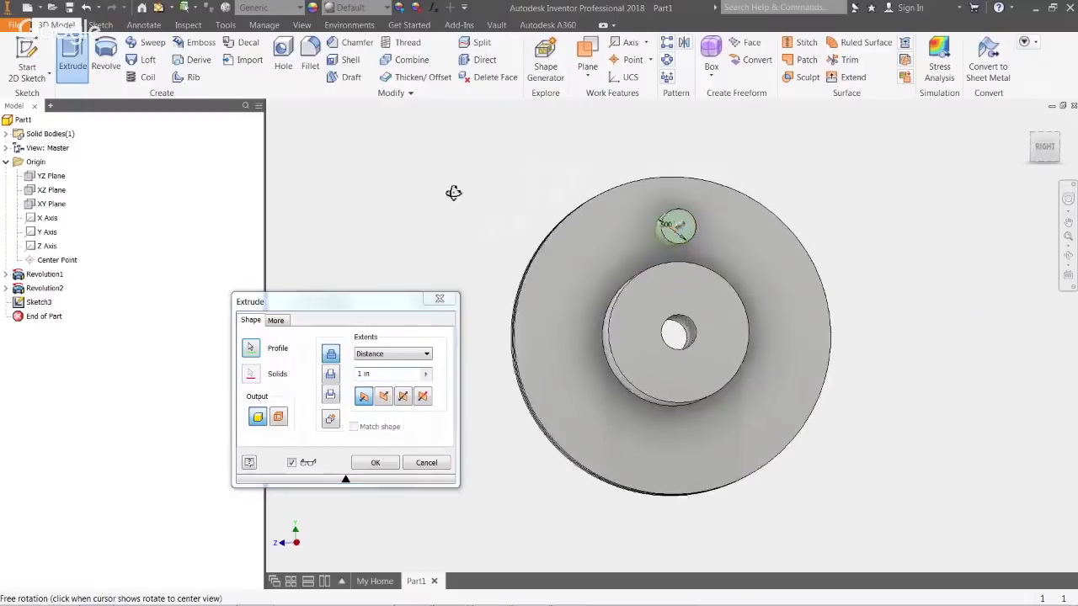
middle_click_drag(452, 193, 527, 200, "shift")
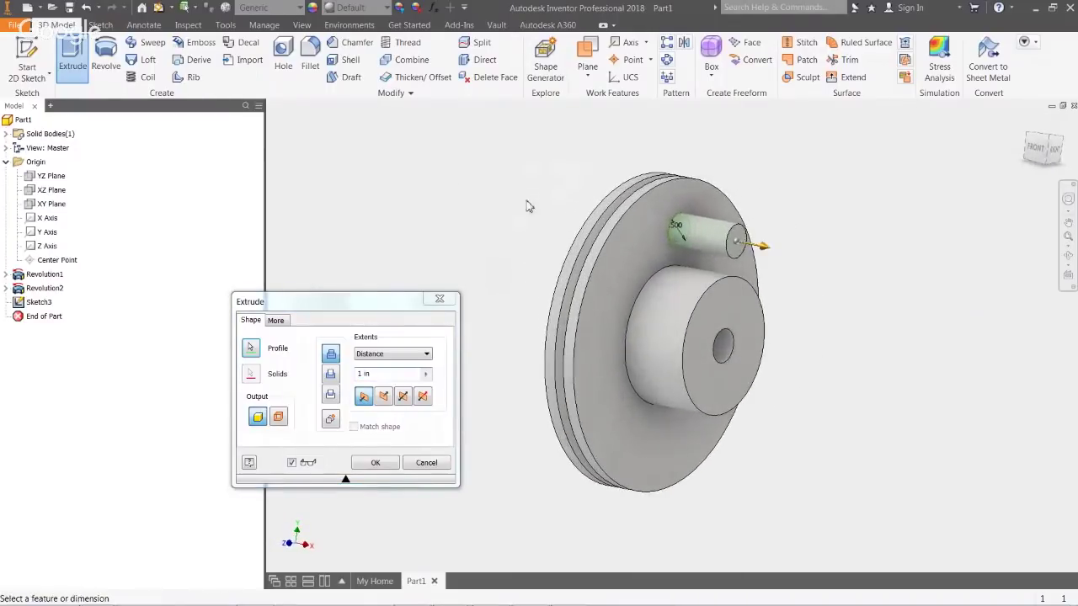
left_click_drag(765, 249, 667, 206)
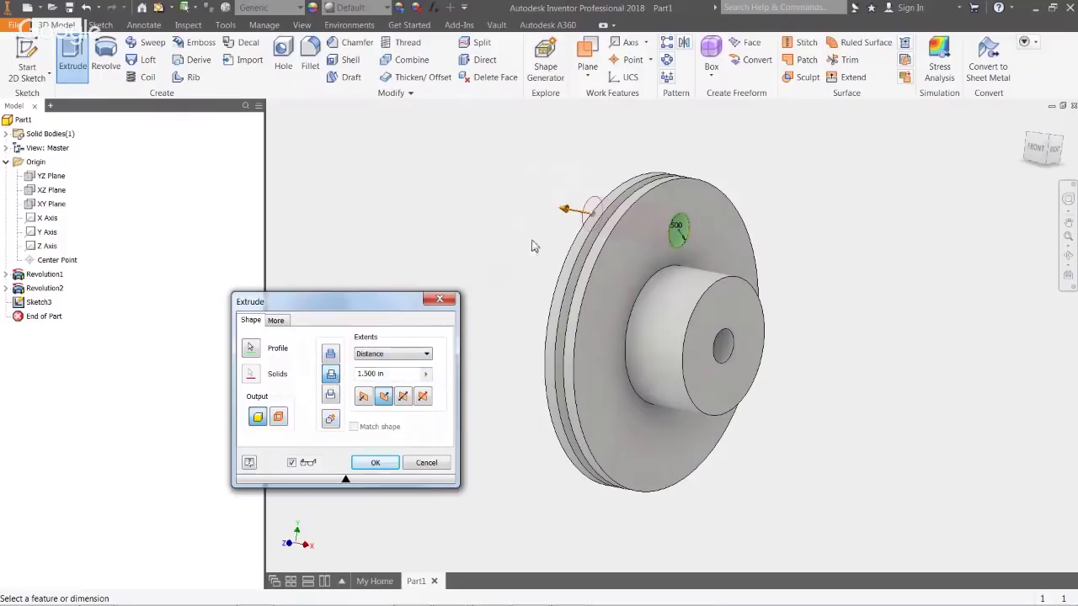
middle_click_drag(500, 237, 528, 261, "shift")
left_click(413, 375)
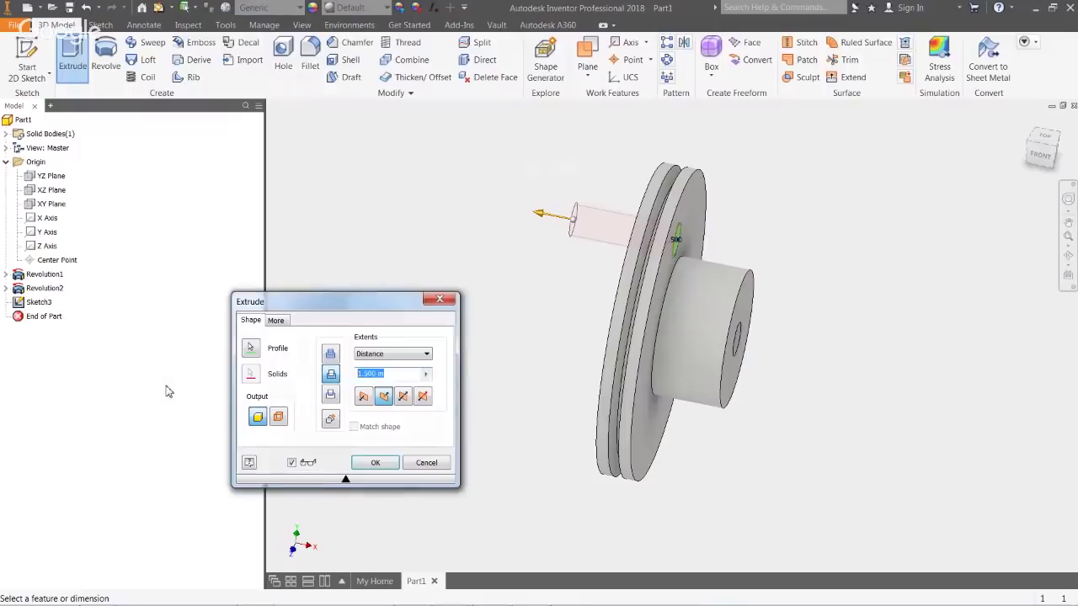
type(".75")
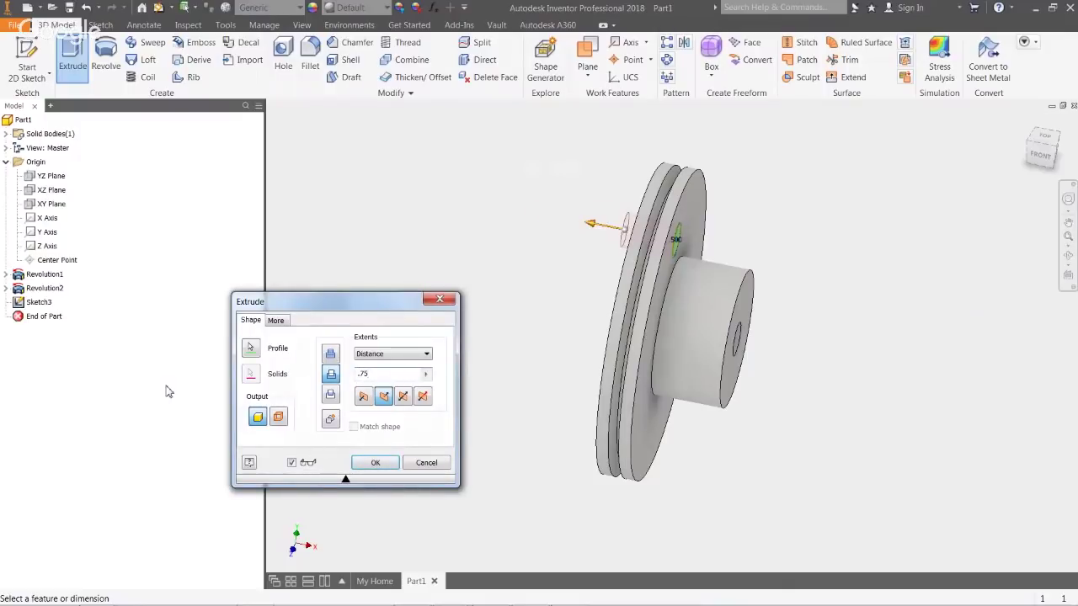
key("Return")
middle_click_drag(597, 305, 503, 313, "shift")
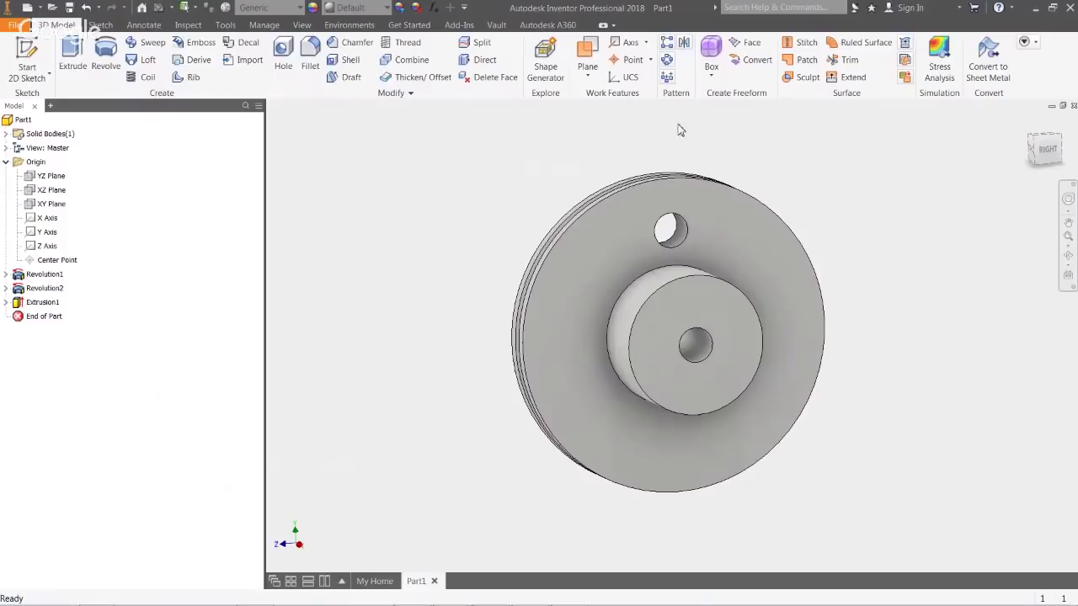
- Set up a circular pattern of the flange hole around the pulley's central axis
left_click(668, 64)
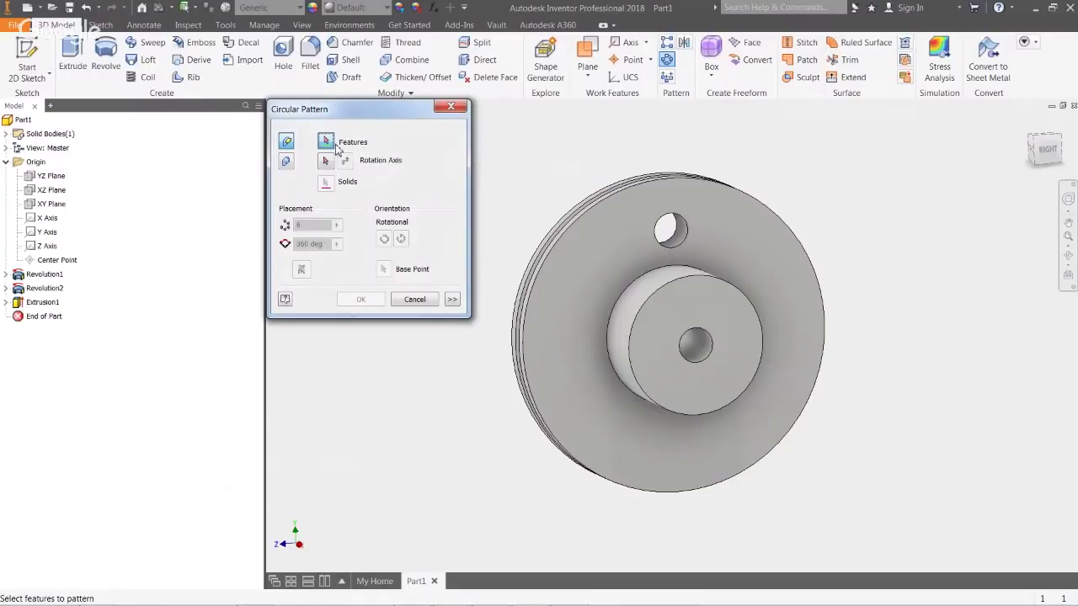
left_click(680, 238)
left_click(327, 162)
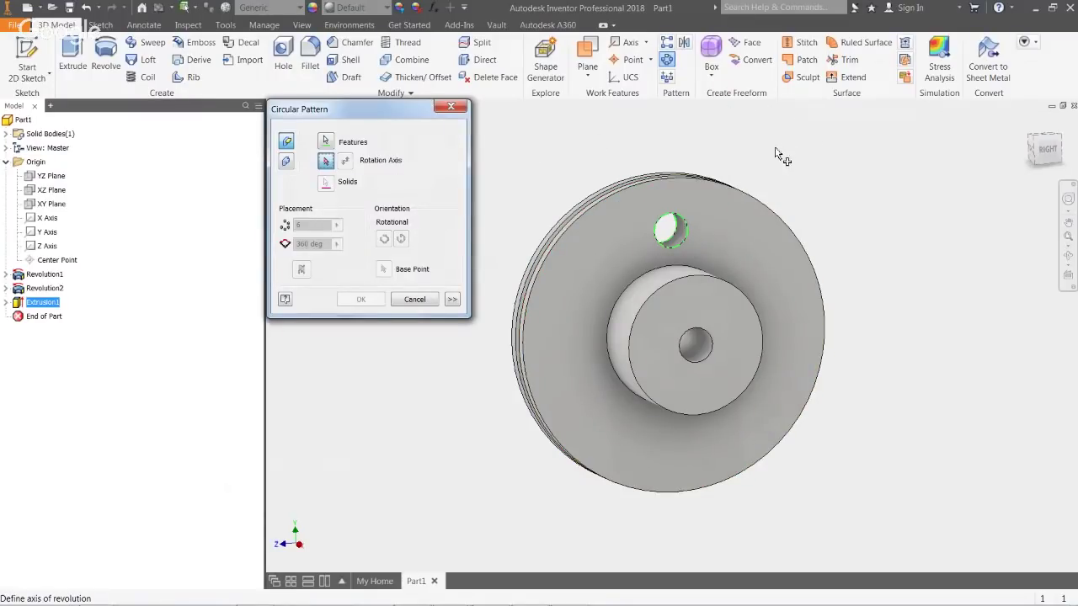
middle_click_drag(777, 154, 803, 175, "shift")
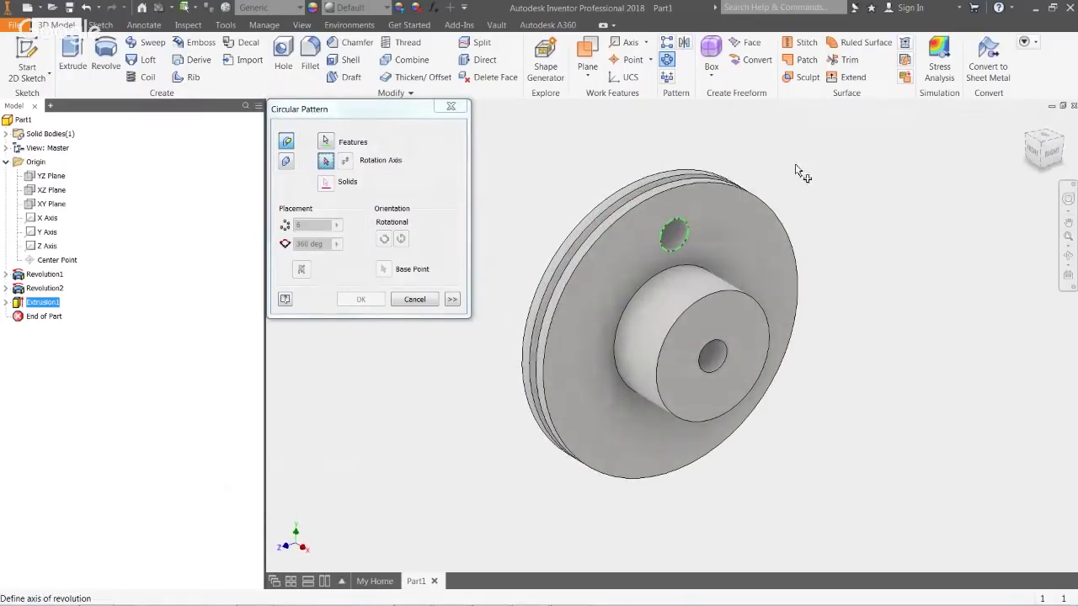
left_click(681, 186)
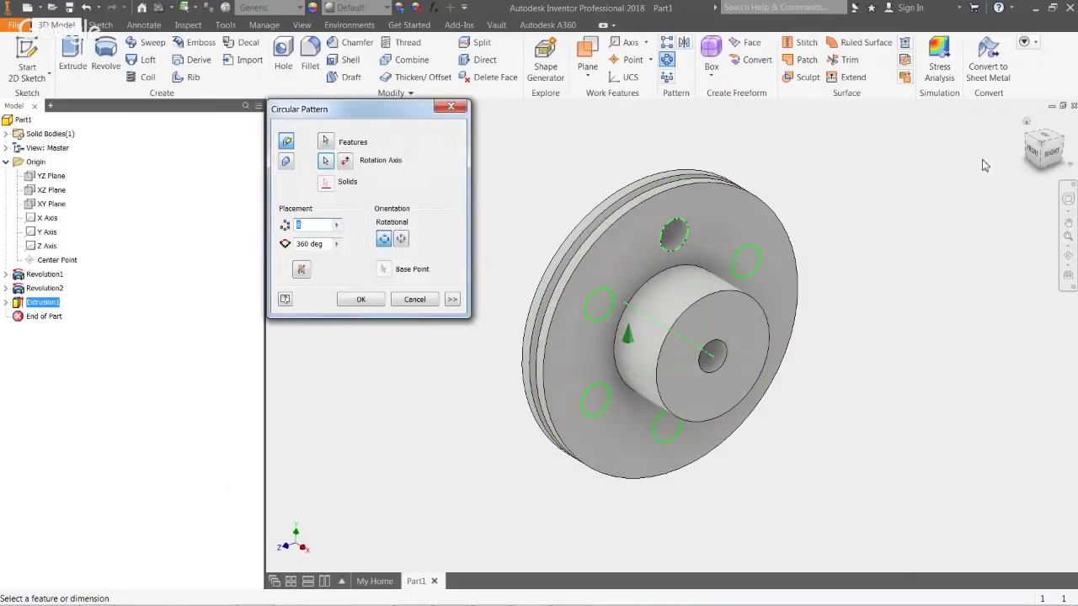
left_click(1053, 155)
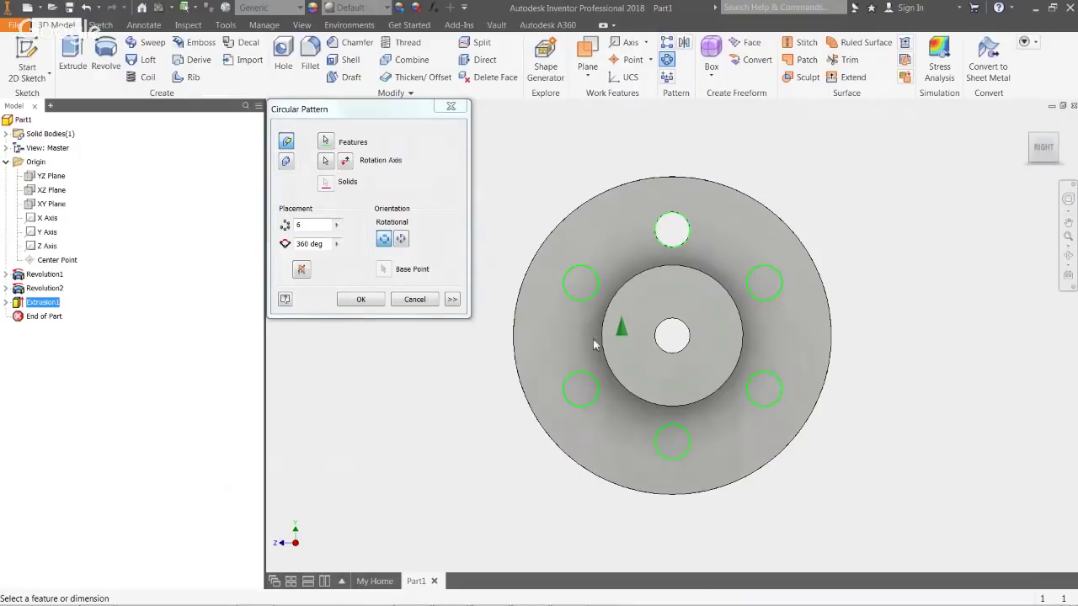
- Try the hole pattern with 5 instances, and with 8 instances over 180 degrees
double_click(306, 227)
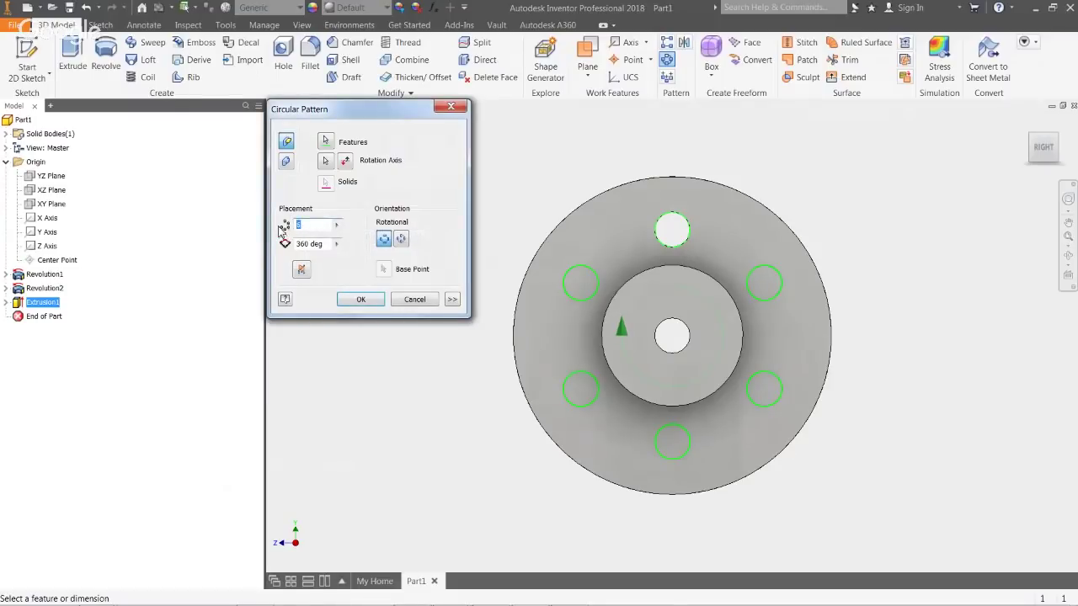
type("4")
key("BackSpace")
type("5")
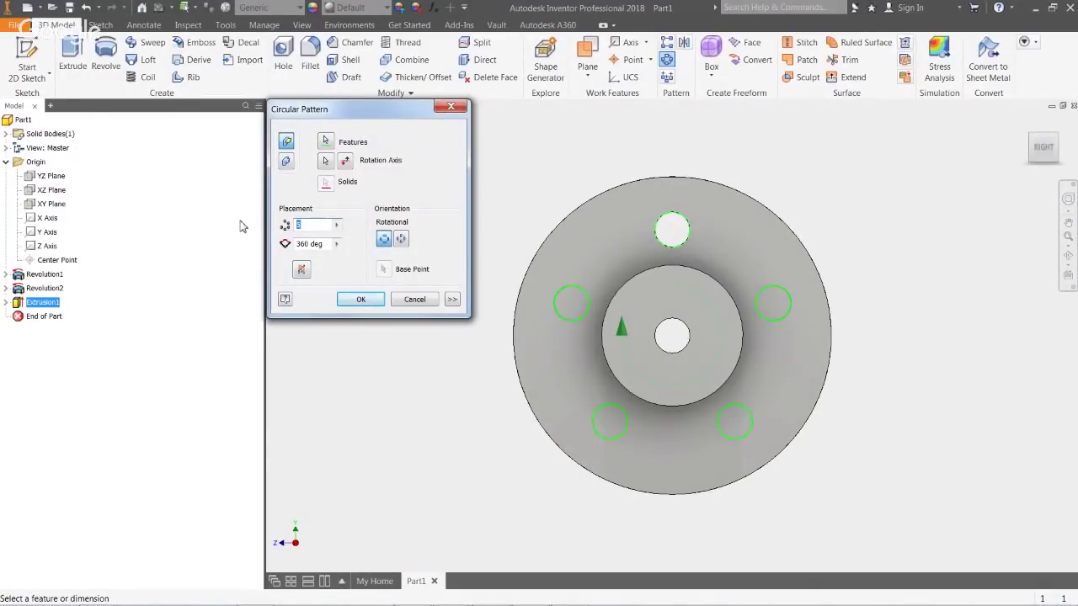
type("8")
left_click_drag(334, 244, 229, 250)
type("180")
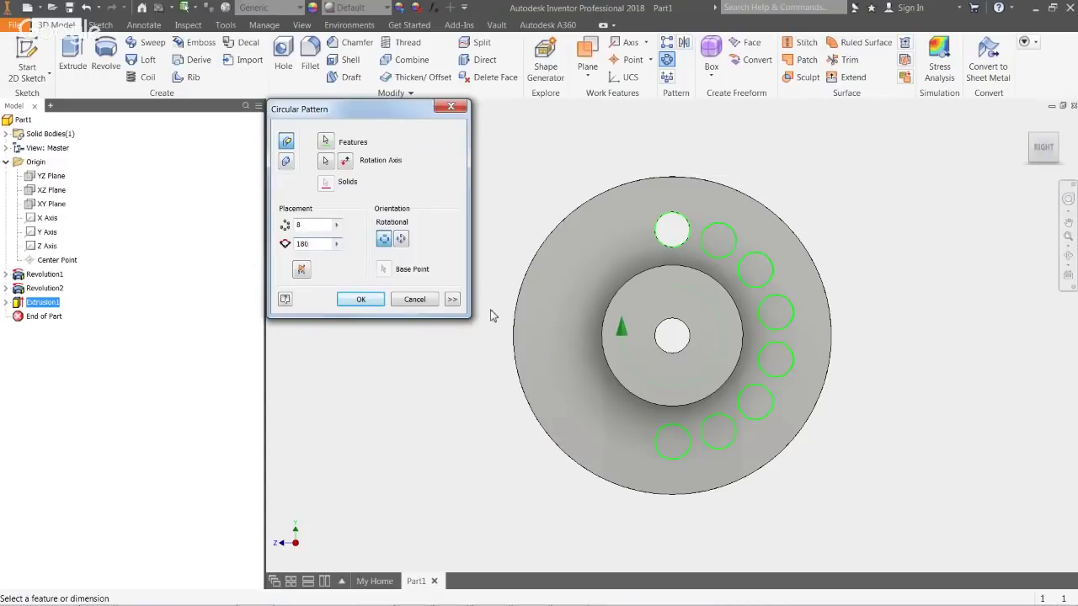
- Set the circular pattern to 6 holes over 360 degrees, create it, and check the part from an angled and the Right view
double_click(313, 230)
type("6")
key("Tab")
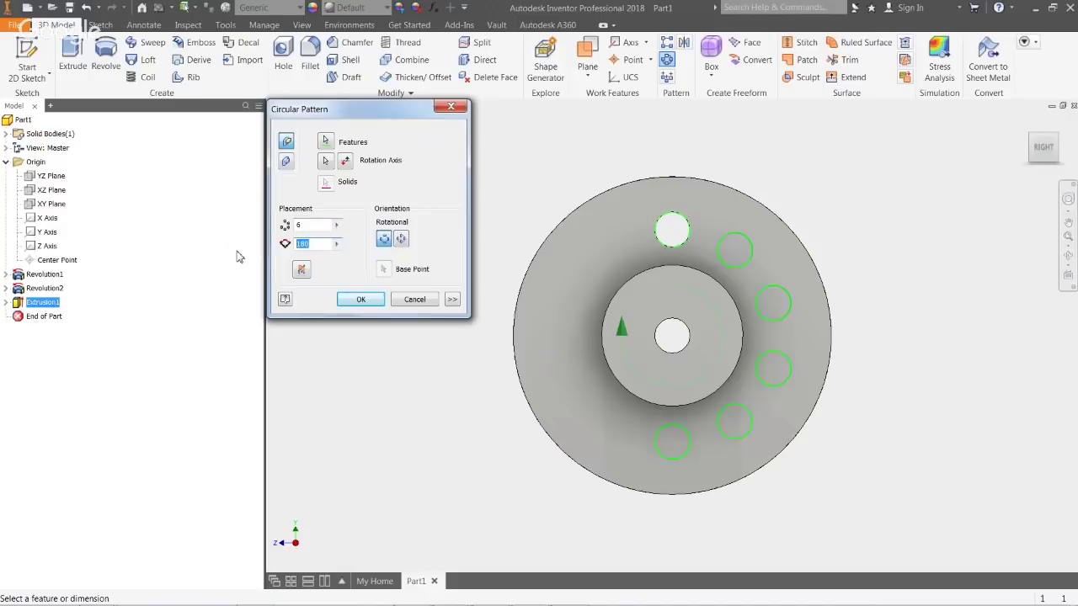
type("360")
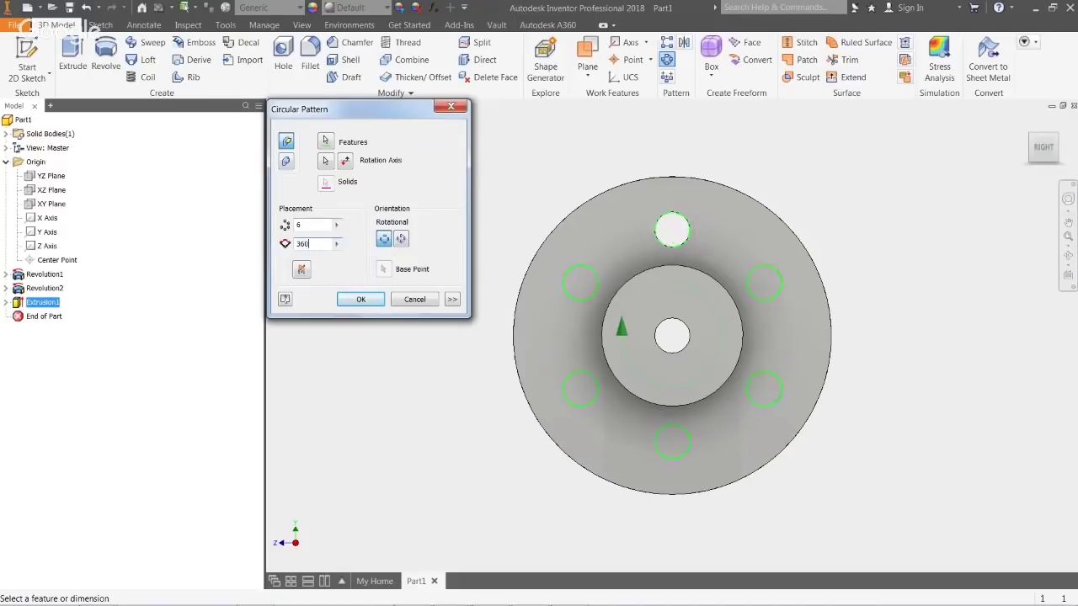
left_click(375, 303)
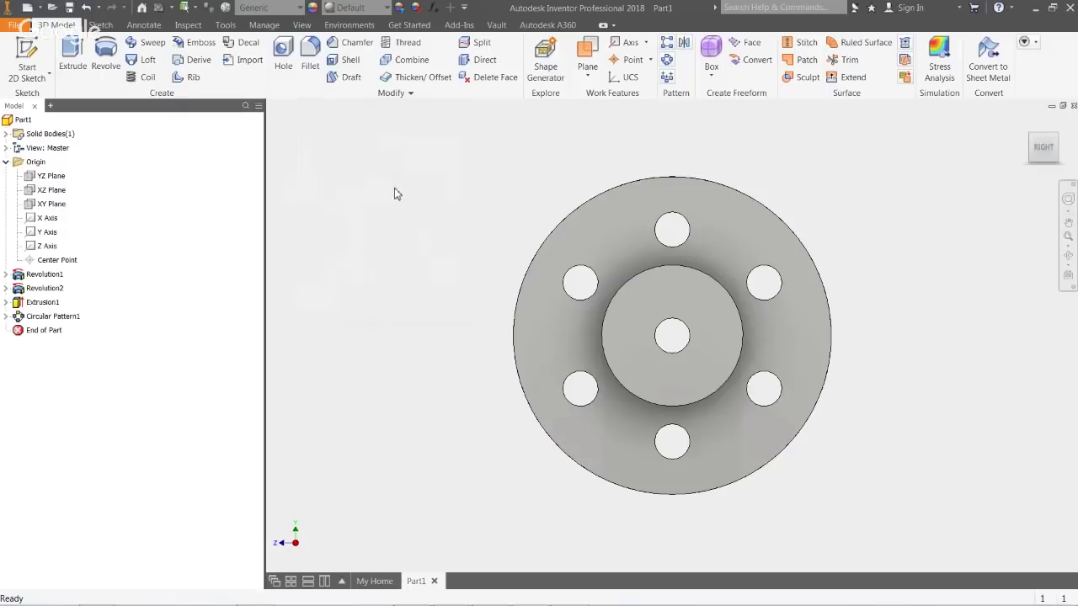
middle_click_drag(395, 193, 431, 208, "shift")
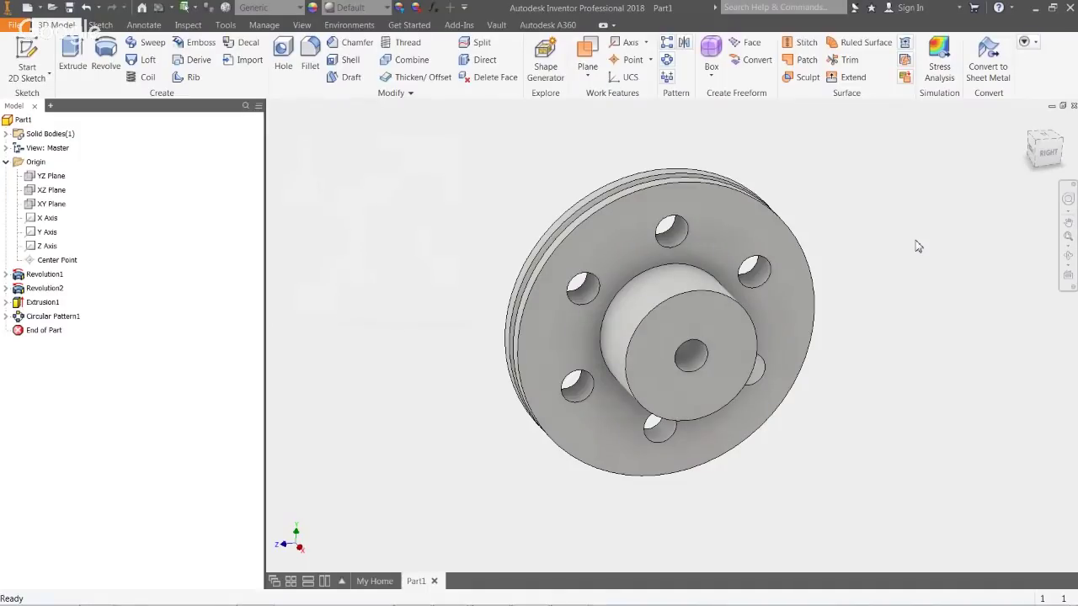
left_click(1046, 151)
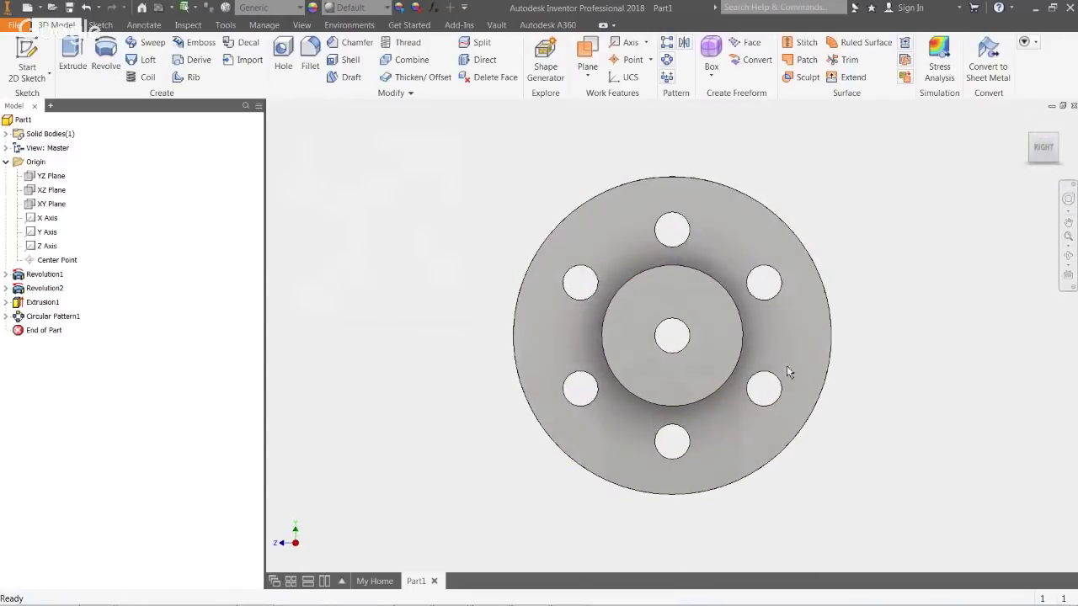